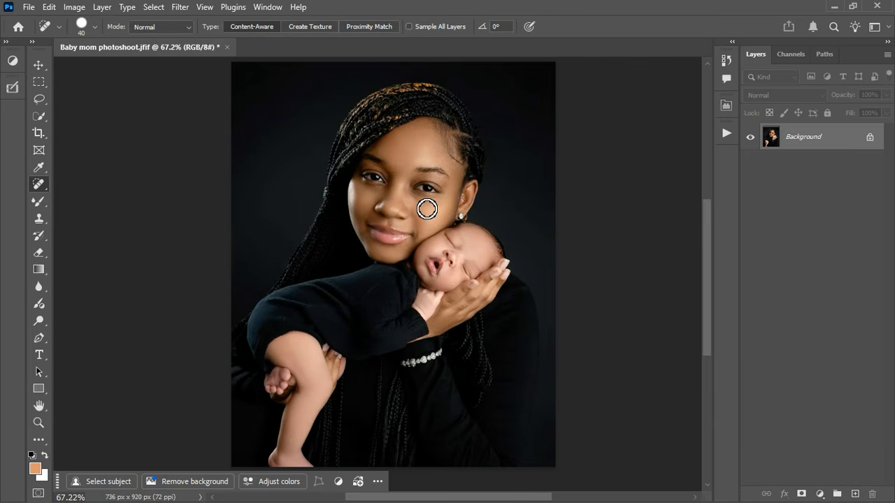
Step: Create a Selective Color adjustment layer from the Layers panel's adjustment list
{"action": "scroll", "coordinate": [426, 212], "scroll_direction": "down", "scroll_amount": 1}
{"action": "scroll", "coordinate": [424, 210], "scroll_direction": "up", "scroll_amount": 6}
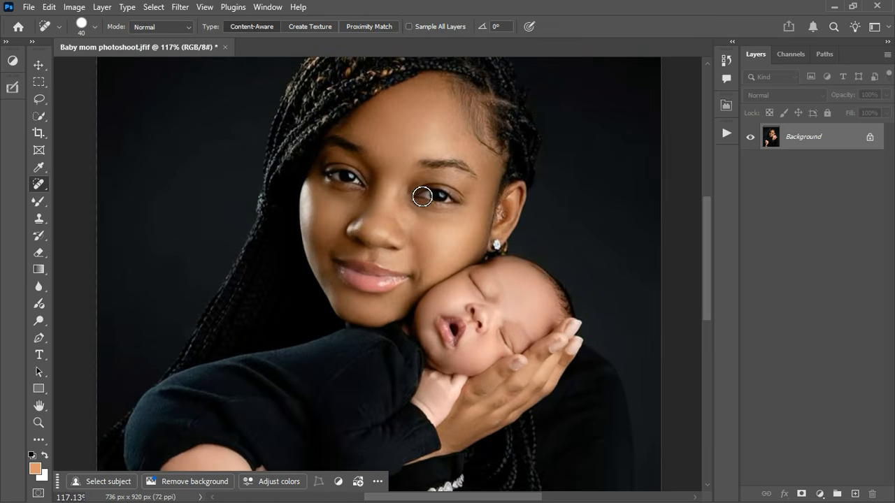
{"action": "scroll", "coordinate": [421, 167], "scroll_direction": "up", "scroll_amount": 2}
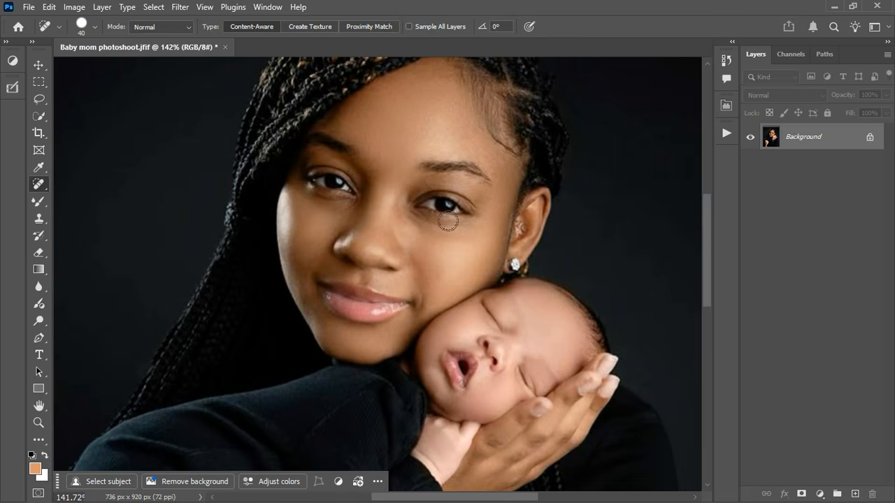
{"action": "scroll", "coordinate": [448, 221], "scroll_direction": "down", "scroll_amount": 1}
{"action": "scroll", "coordinate": [521, 380], "scroll_direction": "up", "scroll_amount": 1}
{"action": "scroll", "coordinate": [520, 380], "scroll_direction": "up", "scroll_amount": 1}
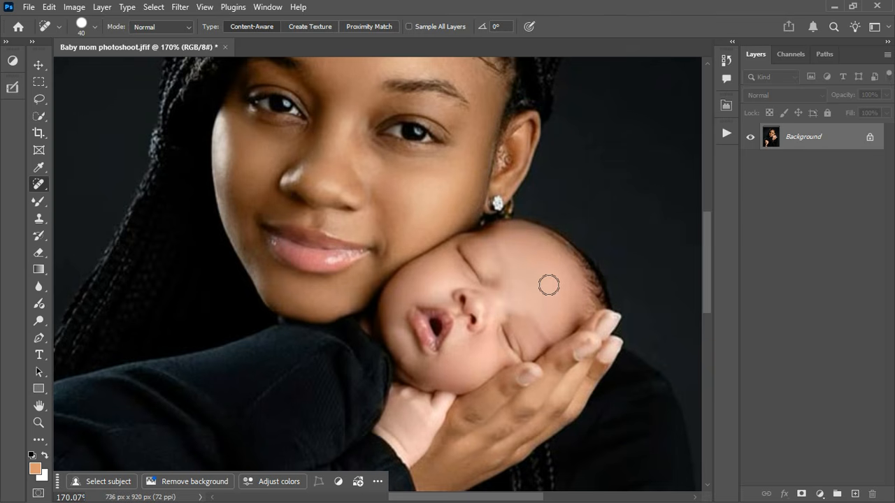
{"action": "scroll", "coordinate": [546, 285], "scroll_direction": "down", "scroll_amount": 2}
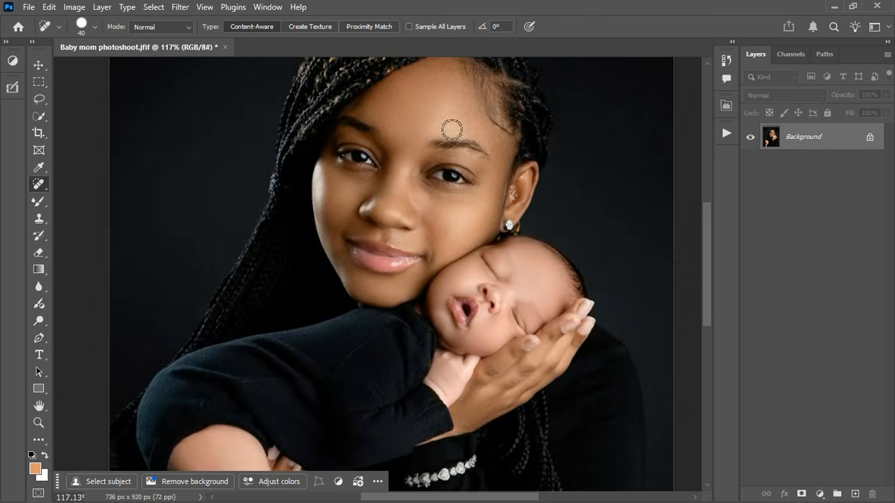
{"action": "scroll", "coordinate": [501, 283], "scroll_direction": "down", "scroll_amount": 1}
{"action": "scroll", "coordinate": [501, 284], "scroll_direction": "down", "scroll_amount": 2}
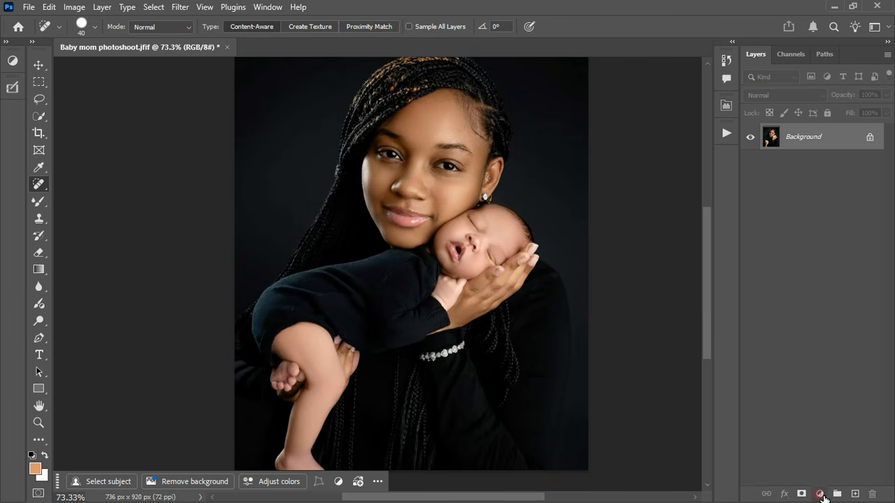
{"action": "left_click", "coordinate": [821, 495]}
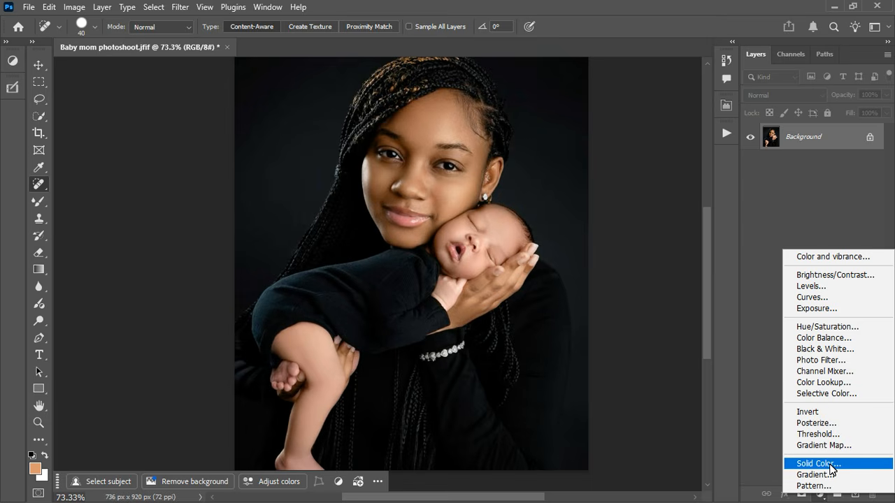
{"action": "left_click", "coordinate": [816, 396]}
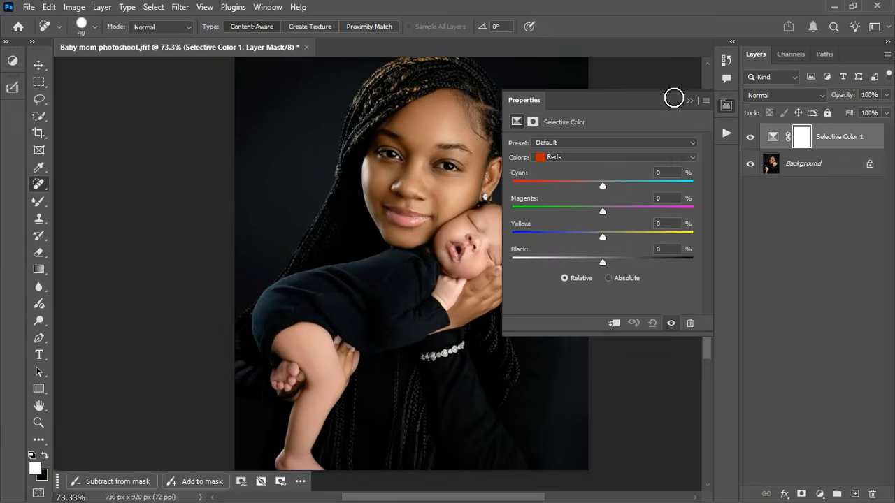
Step: Float the Selective Color Properties panel over the canvas, narrow it, then close it
{"action": "left_click_drag", "start_coordinate": [642, 102], "coordinate": [687, 148]}
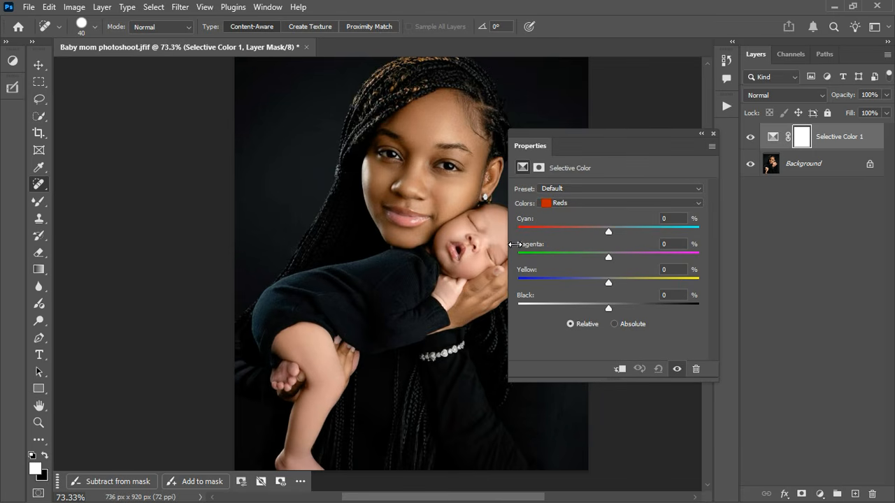
{"action": "left_click_drag", "start_coordinate": [517, 244], "coordinate": [564, 244]}
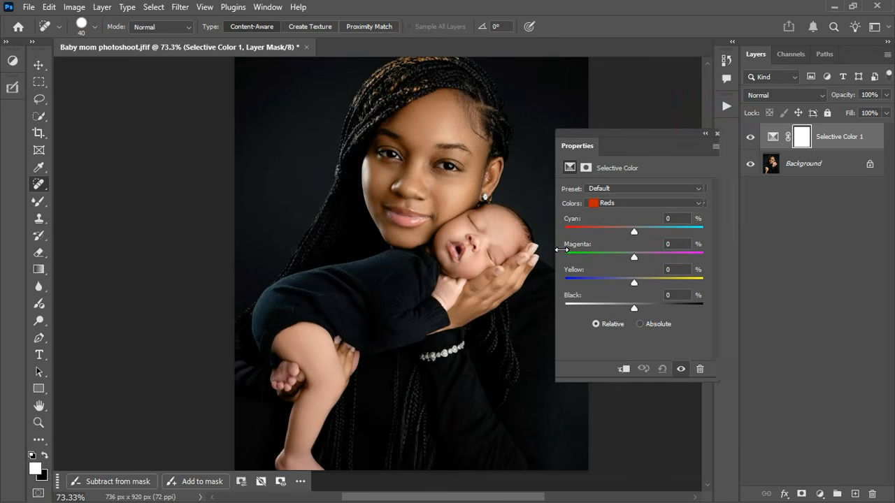
{"action": "left_click", "coordinate": [713, 134]}
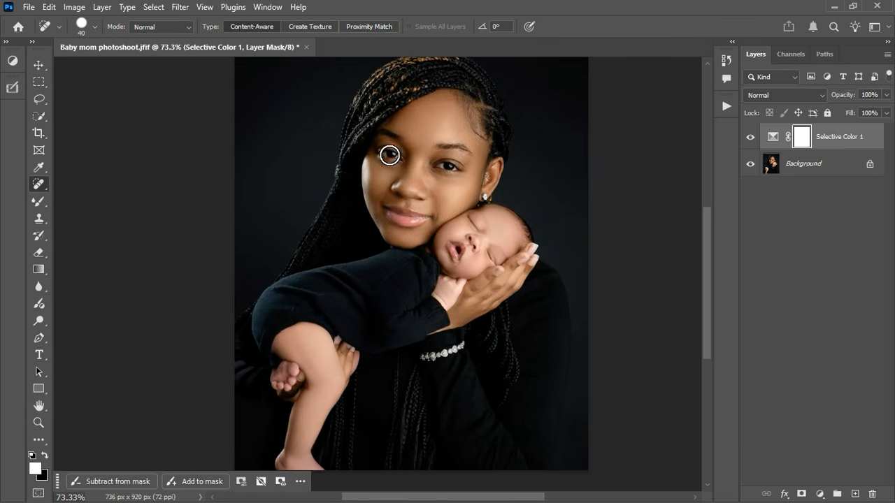
{"action": "left_click", "coordinate": [156, 7]}
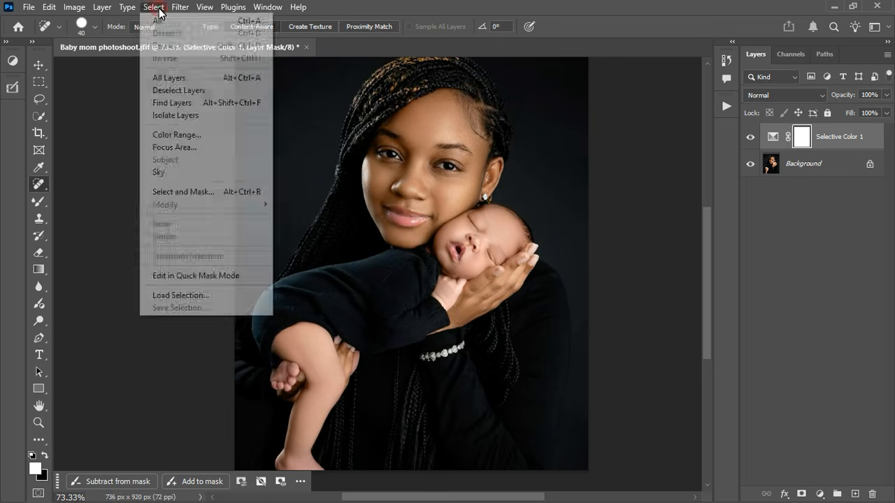
Step: Sample the baby's face, cheeks, hand and leg in Color Range at Fuzziness 16 and apply it as the mask
{"action": "left_click", "coordinate": [179, 136]}
{"action": "left_click_drag", "start_coordinate": [581, 42], "coordinate": [658, 54]}
{"action": "left_click", "coordinate": [489, 244]}
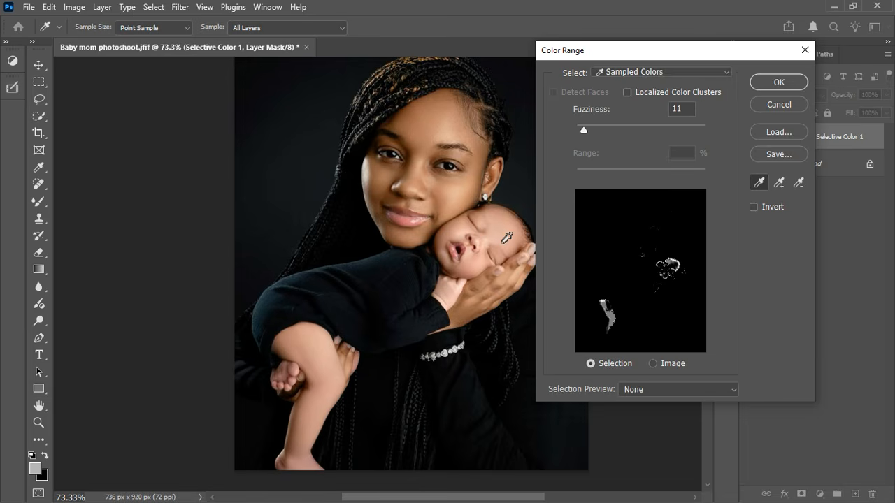
{"action": "left_click", "coordinate": [510, 241], "text": "shift"}
{"action": "left_click", "coordinate": [464, 241], "text": "shift"}
{"action": "left_click", "coordinate": [466, 278], "text": "shift"}
{"action": "left_click", "coordinate": [457, 296], "text": "shift"}
{"action": "left_click", "coordinate": [450, 300], "text": "shift"}
{"action": "left_click", "coordinate": [452, 249], "text": "shift"}
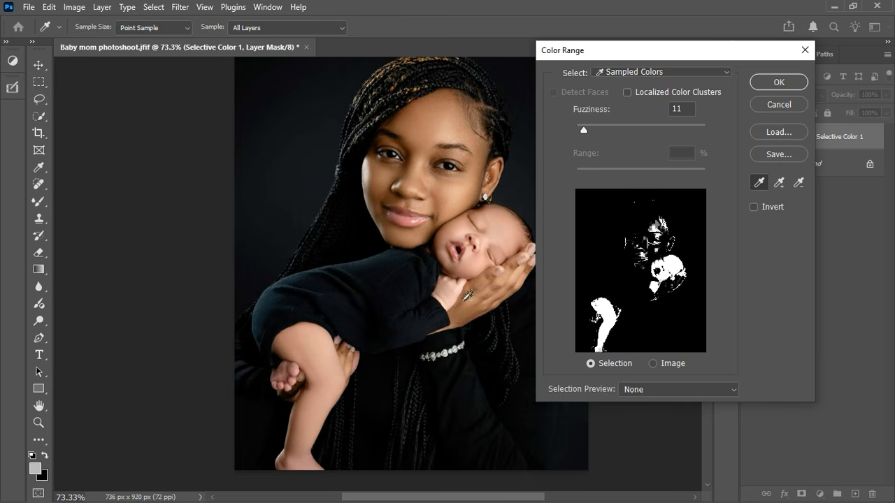
{"action": "left_click", "coordinate": [305, 344], "text": "shift"}
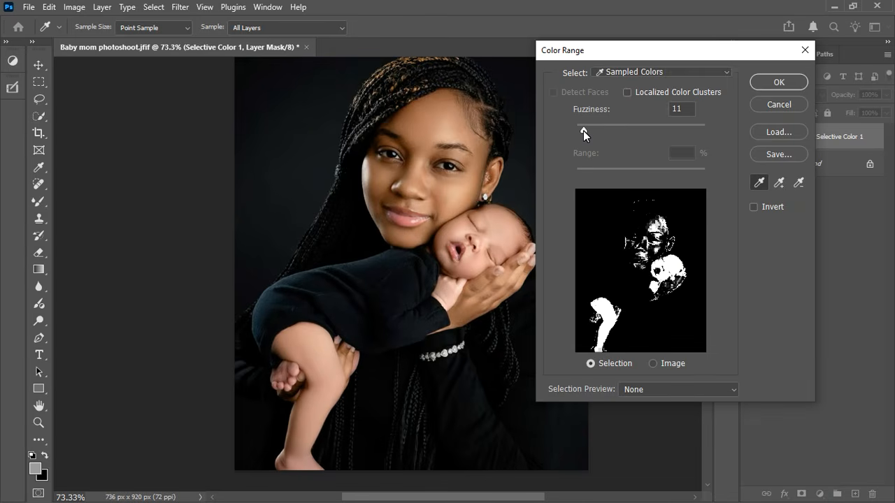
{"action": "left_click_drag", "start_coordinate": [583, 131], "coordinate": [588, 131]}
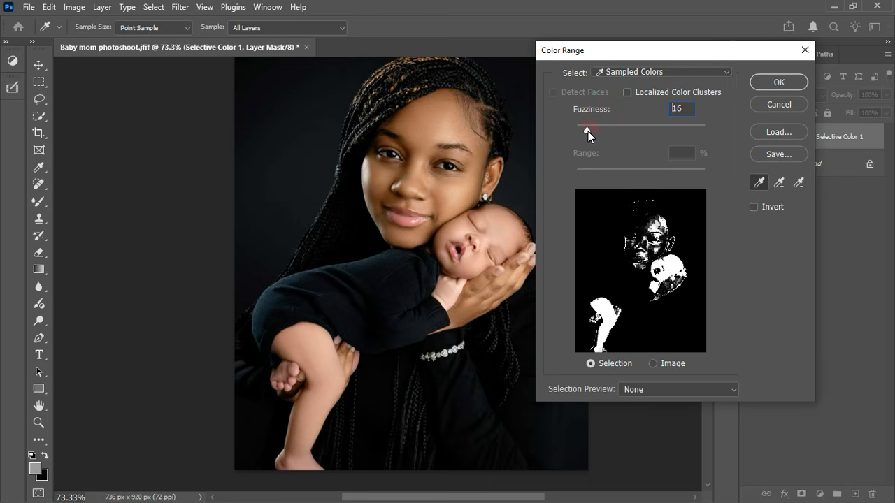
{"action": "left_click", "coordinate": [773, 85]}
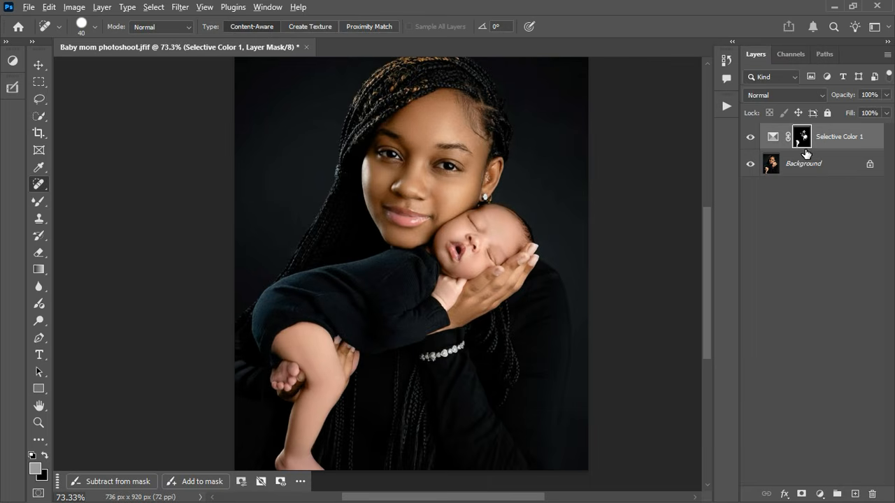
Step: With a black size-90 brush, paint the mother's face and grey specks out of the Selective Color 1 mask
{"action": "left_click", "coordinate": [804, 149], "text": "alt"}
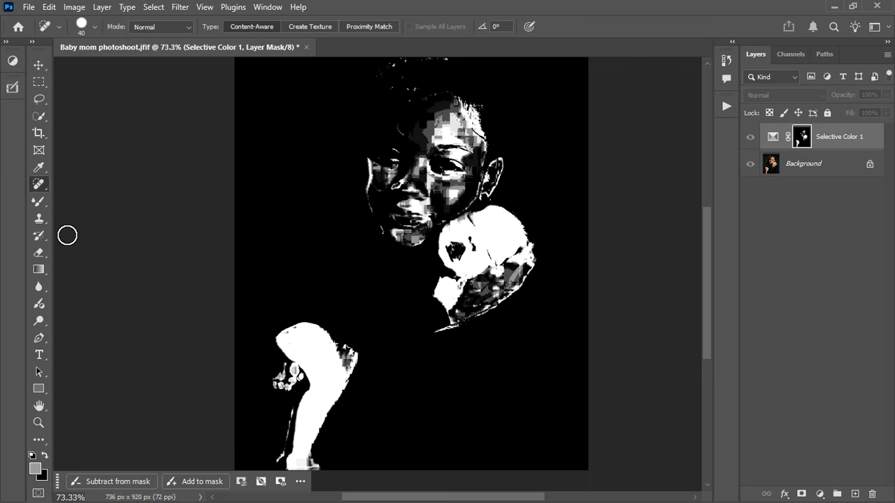
{"action": "left_click", "coordinate": [45, 455]}
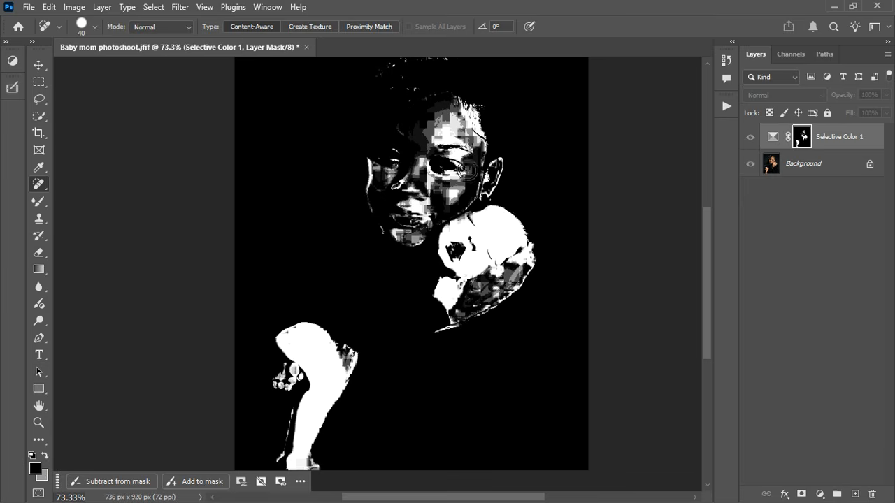
{"action": "key", "text": "bracketright"}
{"action": "key", "text": "bracketright"}
{"action": "key", "text": "bracketright"}
{"action": "key", "text": "bracketright"}
{"action": "key", "text": "bracketright"}
{"action": "left_click", "coordinate": [447, 143]}
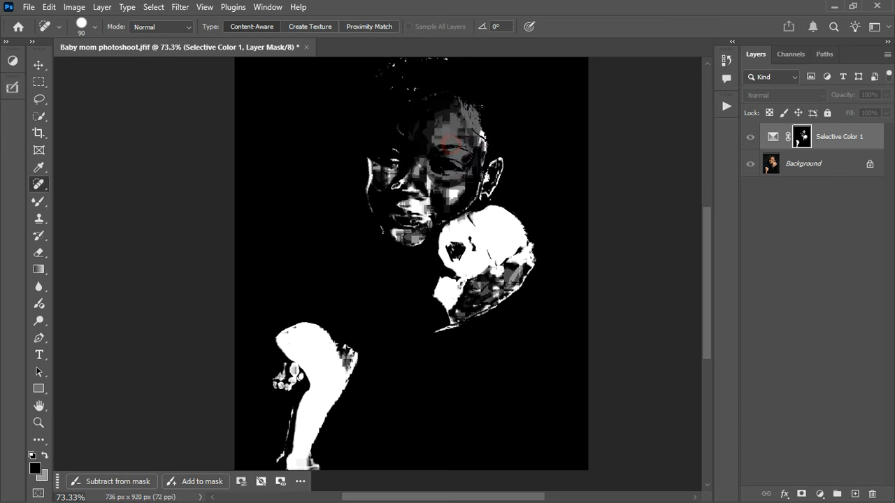
{"action": "left_click", "coordinate": [39, 202]}
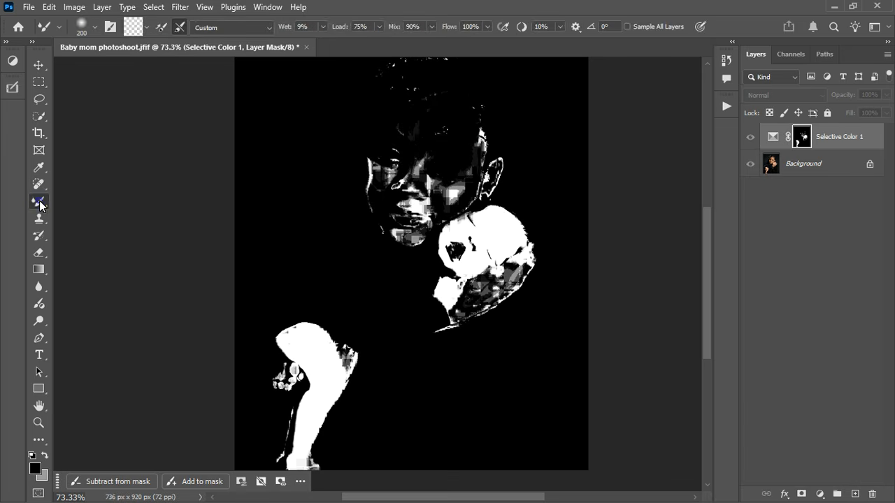
{"action": "left_click", "coordinate": [90, 201]}
{"action": "mouse_move", "coordinate": [363, 159]}
{"action": "left_mouse_down"}
{"action": "mouse_move", "coordinate": [433, 168]}
{"action": "mouse_move", "coordinate": [462, 139]}
{"action": "mouse_move", "coordinate": [416, 145]}
{"action": "mouse_move", "coordinate": [453, 143]}
{"action": "mouse_move", "coordinate": [428, 150]}
{"action": "mouse_move", "coordinate": [412, 139]}
{"action": "mouse_move", "coordinate": [497, 72]}
{"action": "mouse_move", "coordinate": [395, 79]}
{"action": "mouse_move", "coordinate": [372, 222]}
{"action": "mouse_move", "coordinate": [386, 240]}
{"action": "mouse_move", "coordinate": [412, 223]}
{"action": "mouse_move", "coordinate": [425, 241]}
{"action": "mouse_move", "coordinate": [421, 201]}
{"action": "mouse_move", "coordinate": [511, 175]}
{"action": "mouse_move", "coordinate": [475, 200]}
{"action": "mouse_move", "coordinate": [510, 183]}
{"action": "mouse_move", "coordinate": [470, 134]}
{"action": "mouse_move", "coordinate": [492, 139]}
{"action": "mouse_move", "coordinate": [499, 173]}
{"action": "mouse_move", "coordinate": [407, 232]}
{"action": "mouse_move", "coordinate": [515, 186]}
{"action": "mouse_move", "coordinate": [363, 182]}
{"action": "mouse_move", "coordinate": [511, 132]}
{"action": "left_mouse_up"}
{"action": "scroll", "coordinate": [395, 239], "scroll_direction": "down", "scroll_amount": 2}
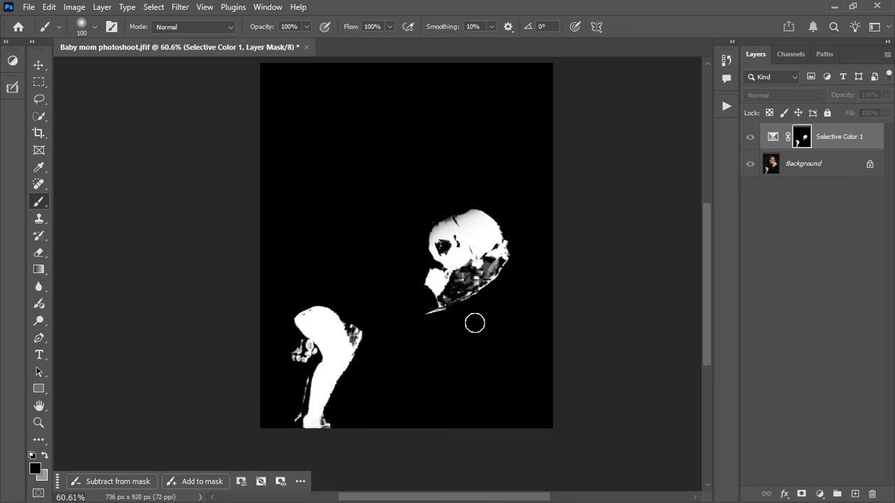
{"action": "mouse_move", "coordinate": [474, 323]}
{"action": "left_mouse_down"}
{"action": "mouse_move", "coordinate": [508, 286]}
{"action": "mouse_move", "coordinate": [483, 295]}
{"action": "mouse_move", "coordinate": [498, 292]}
{"action": "left_mouse_up"}
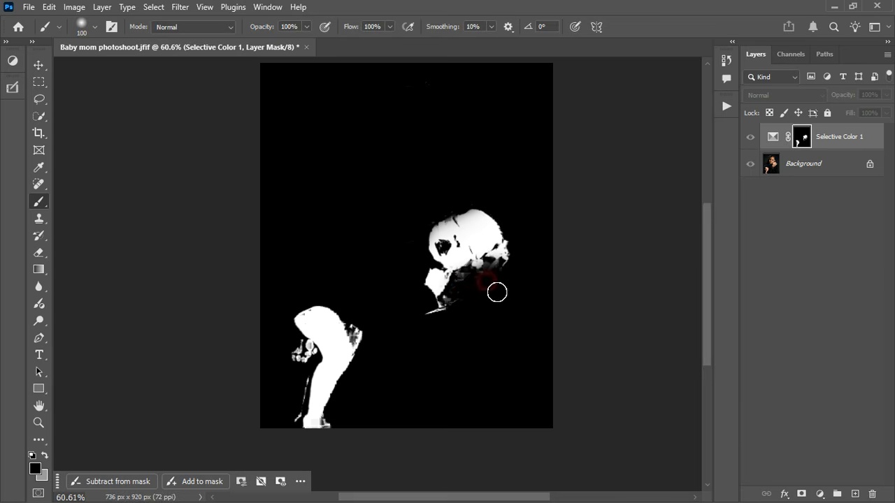
{"action": "left_click", "coordinate": [802, 144], "text": "alt"}
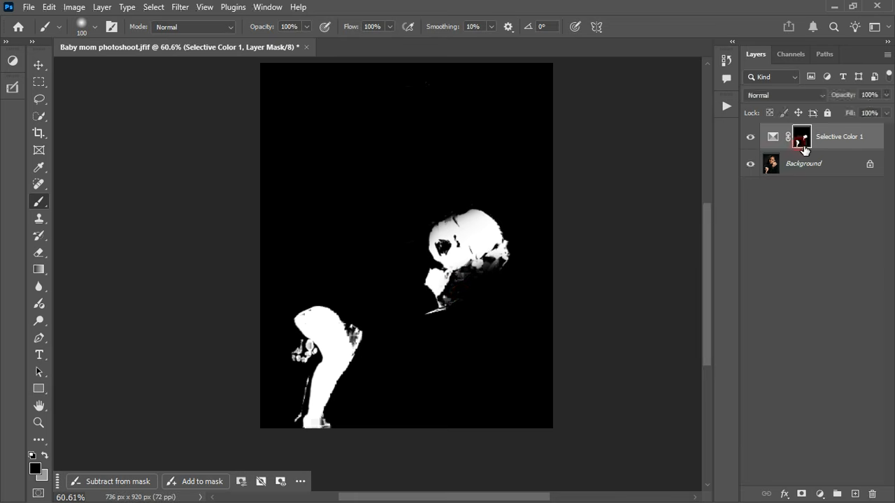
{"action": "scroll", "coordinate": [454, 194], "scroll_direction": "up", "scroll_amount": 2}
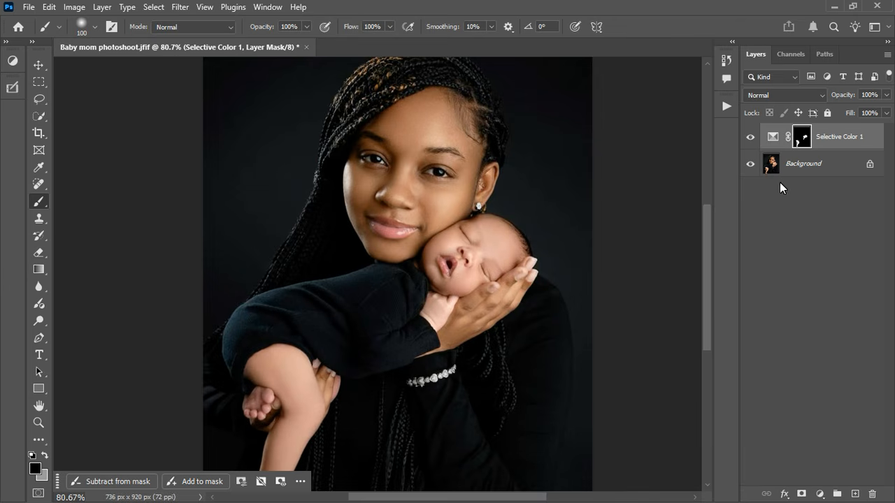
Step: Open the Selective Color settings on Reds and reset the Reds' Black to 0
{"action": "double_click", "coordinate": [773, 140]}
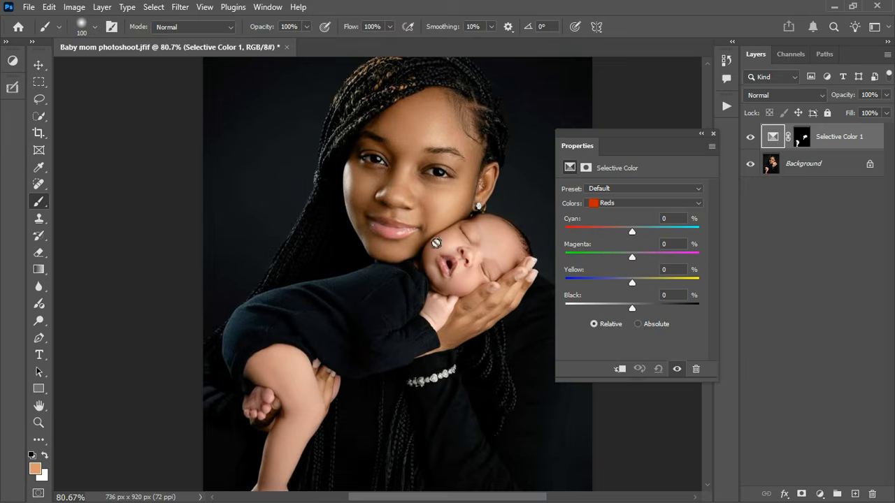
{"action": "scroll", "coordinate": [428, 159], "scroll_direction": "up", "scroll_amount": 1}
{"action": "scroll", "coordinate": [427, 160], "scroll_direction": "up", "scroll_amount": 3}
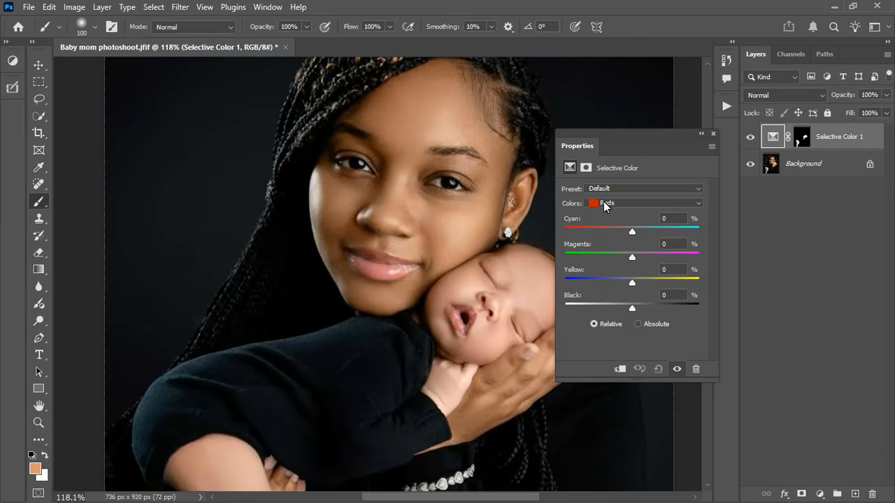
{"action": "left_click", "coordinate": [624, 207]}
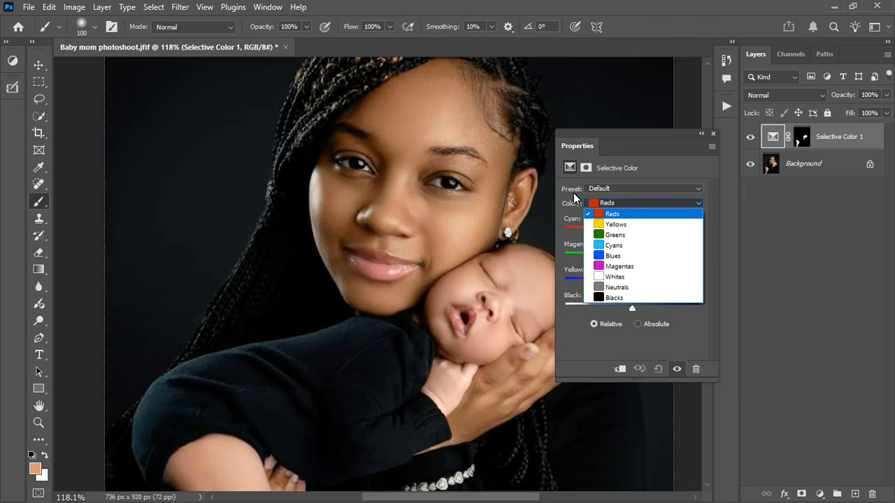
{"action": "left_click", "coordinate": [618, 216]}
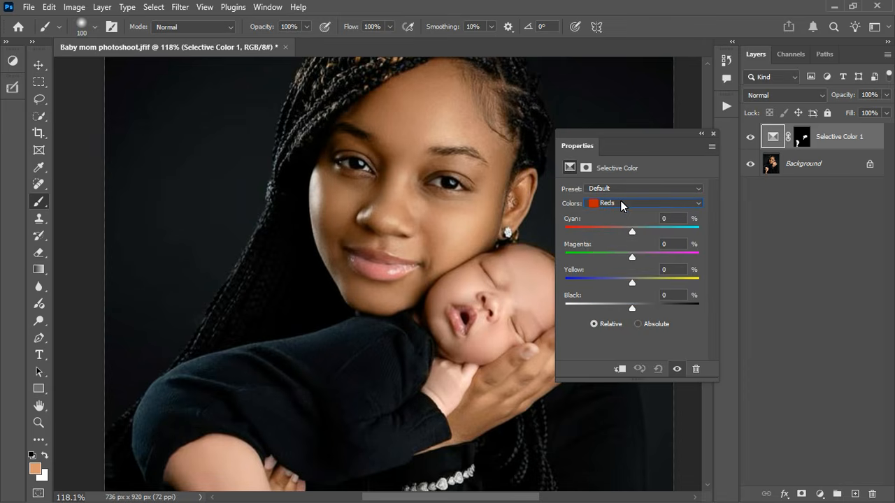
{"action": "left_click", "coordinate": [622, 204]}
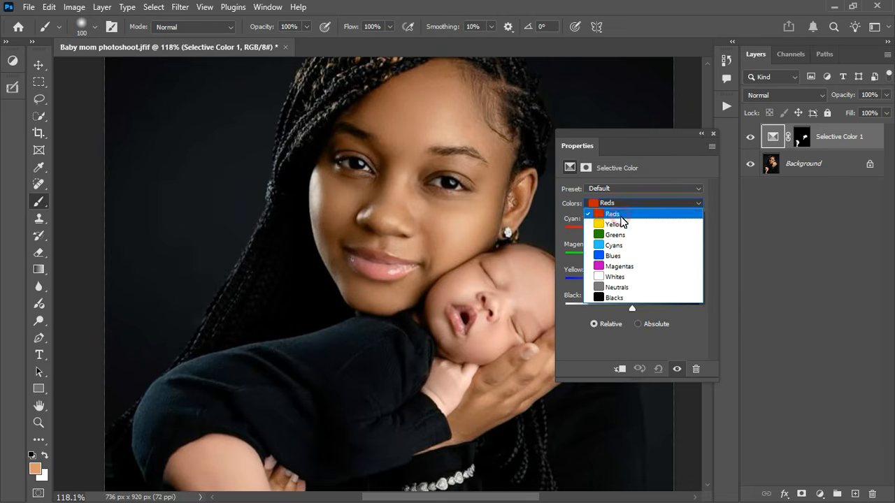
{"action": "left_click", "coordinate": [619, 214]}
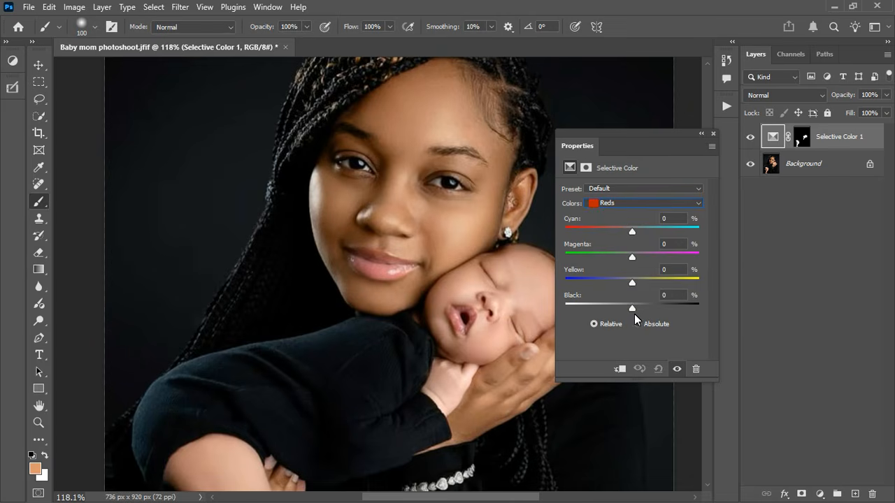
{"action": "left_click_drag", "start_coordinate": [634, 308], "coordinate": [610, 315]}
{"action": "double_click", "coordinate": [608, 310]}
Step: Set the Reds to Cyan +14, Yellow +75, Magenta 0 and Black +9
{"action": "left_click_drag", "start_coordinate": [673, 234], "coordinate": [632, 235]}
{"action": "left_click_drag", "start_coordinate": [674, 286], "coordinate": [674, 287]}
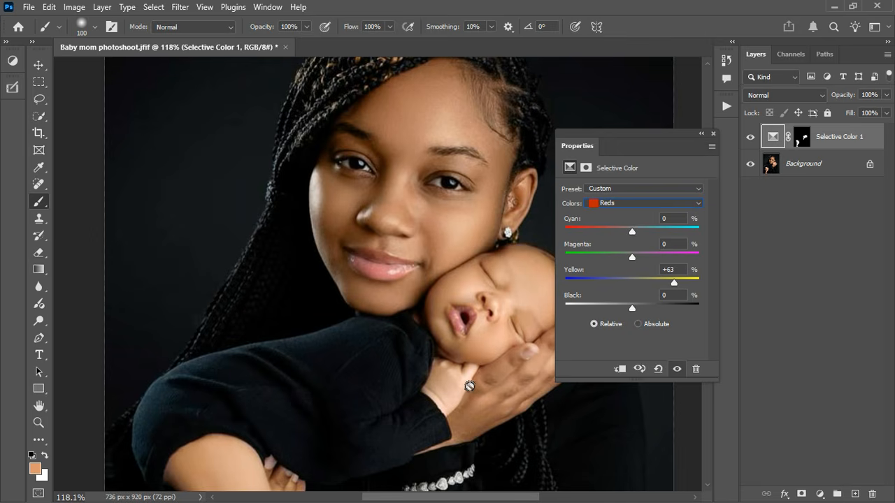
{"action": "left_click_drag", "start_coordinate": [679, 281], "coordinate": [682, 281]}
{"action": "left_click_drag", "start_coordinate": [650, 233], "coordinate": [641, 233]}
{"action": "left_click_drag", "start_coordinate": [643, 261], "coordinate": [632, 262]}
{"action": "left_click_drag", "start_coordinate": [633, 309], "coordinate": [639, 310]}
Step: Give the Selective Color Whites Yellow +6 and Black +9
{"action": "left_click", "coordinate": [627, 203]}
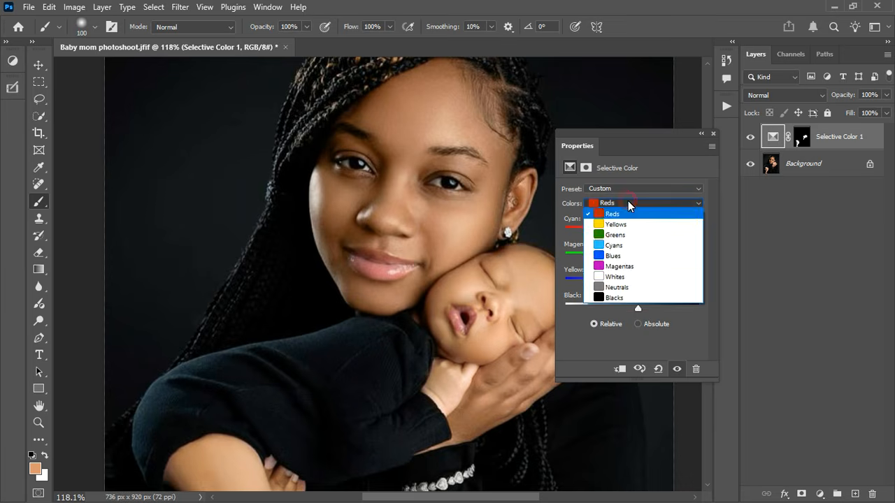
{"action": "left_click", "coordinate": [631, 278]}
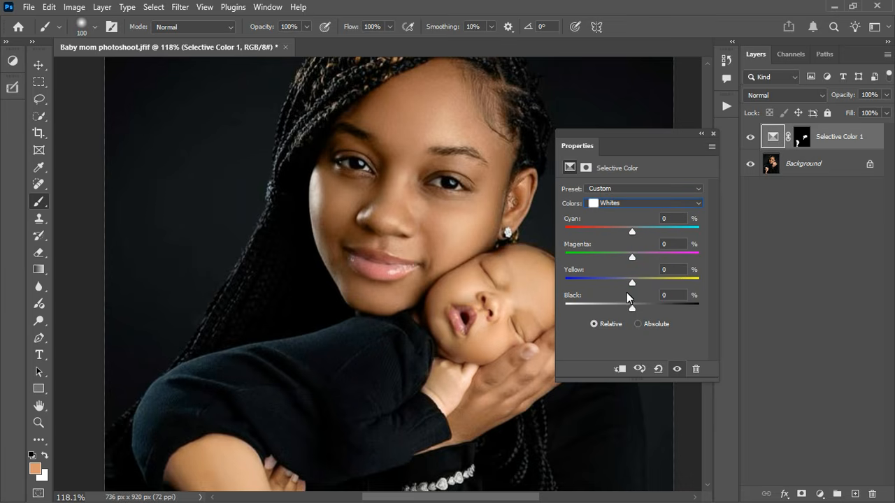
{"action": "mouse_move", "coordinate": [633, 282]}
{"action": "left_mouse_down"}
{"action": "mouse_move", "coordinate": [647, 285]}
{"action": "mouse_move", "coordinate": [638, 284]}
{"action": "left_mouse_up"}
{"action": "left_click", "coordinate": [713, 134]}
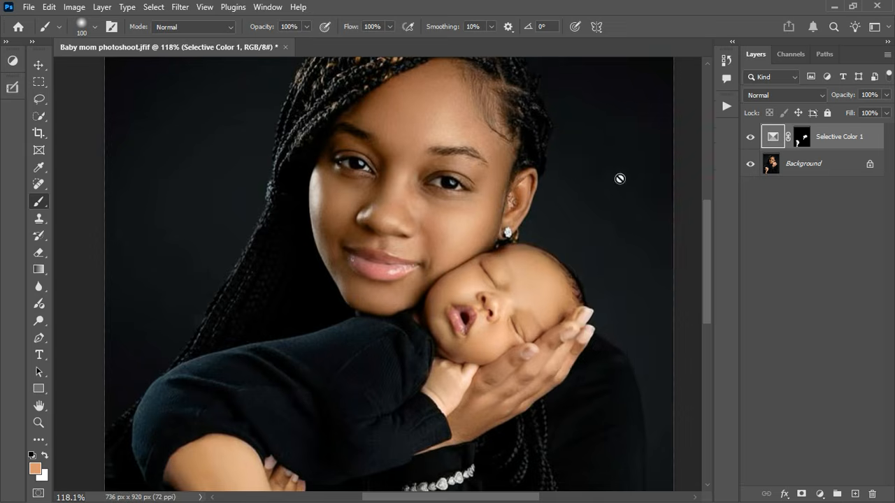
{"action": "scroll", "coordinate": [518, 215], "scroll_direction": "down", "scroll_amount": 5}
{"action": "scroll", "coordinate": [490, 217], "scroll_direction": "down", "scroll_amount": 1}
{"action": "scroll", "coordinate": [480, 211], "scroll_direction": "up", "scroll_amount": 2}
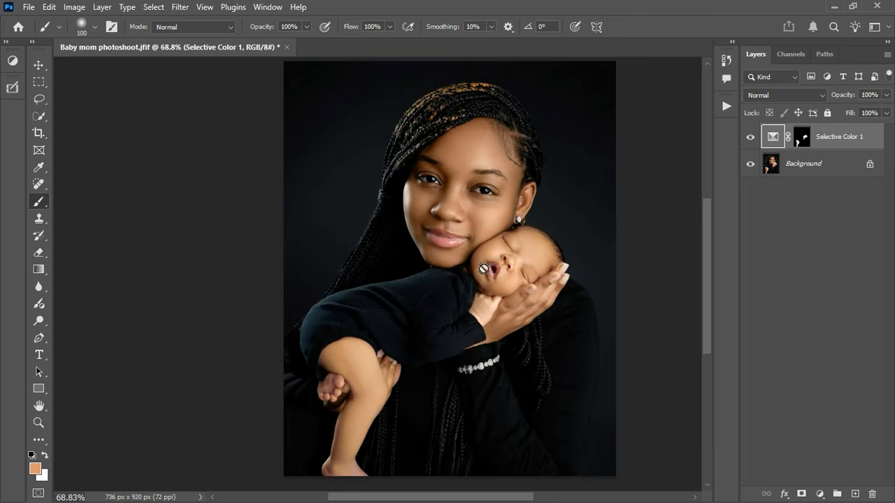
{"action": "scroll", "coordinate": [498, 219], "scroll_direction": "up", "scroll_amount": 1}
{"action": "scroll", "coordinate": [498, 219], "scroll_direction": "up", "scroll_amount": 3}
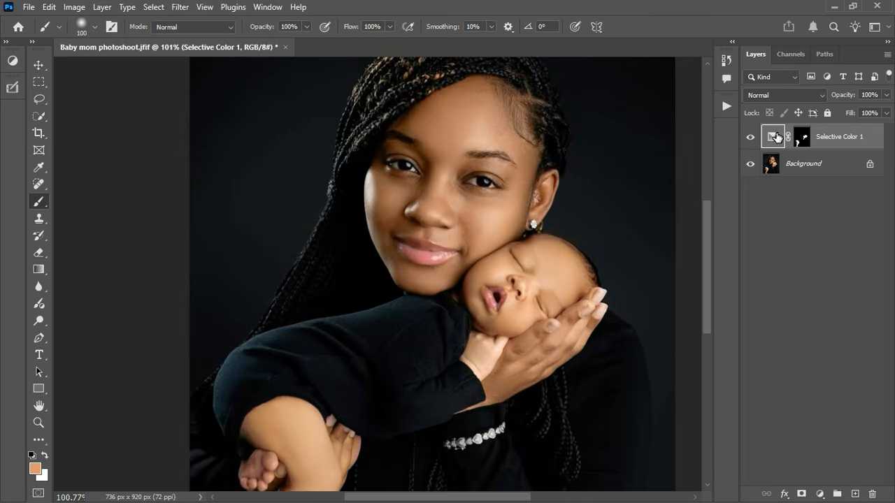
{"action": "double_click", "coordinate": [772, 137]}
{"action": "left_click_drag", "start_coordinate": [633, 308], "coordinate": [637, 307]}
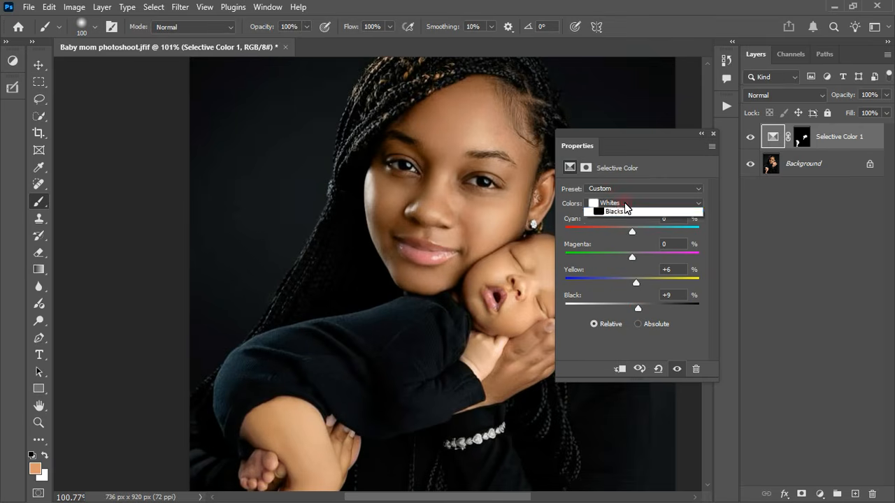
Step: Switch to Neutrals and raise their Black to +9
{"action": "left_click", "coordinate": [623, 203]}
{"action": "left_click", "coordinate": [631, 290]}
{"action": "mouse_move", "coordinate": [635, 308]}
{"action": "left_mouse_down"}
{"action": "mouse_move", "coordinate": [649, 311]}
{"action": "mouse_move", "coordinate": [638, 310]}
{"action": "left_mouse_up"}
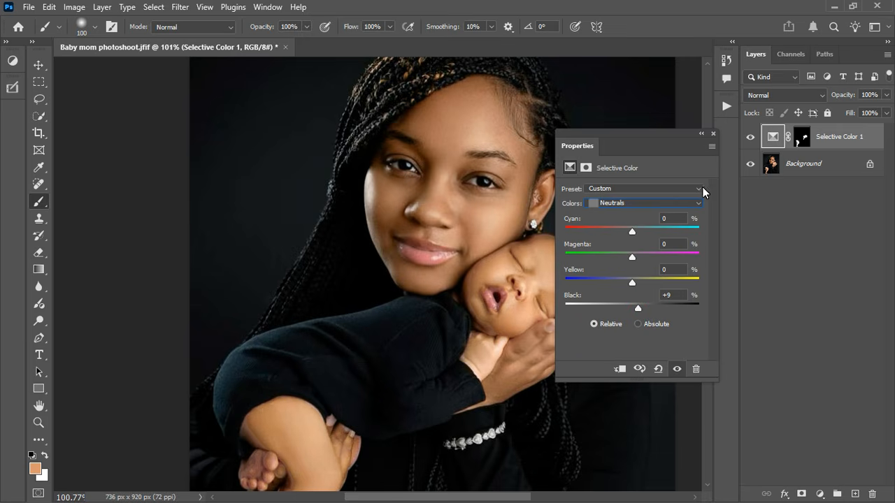
Step: Refine the Selective Color 1 mask along the baby's thigh and wrist with a smaller brush
{"action": "left_click", "coordinate": [712, 133]}
{"action": "scroll", "coordinate": [386, 349], "scroll_direction": "down", "scroll_amount": 3}
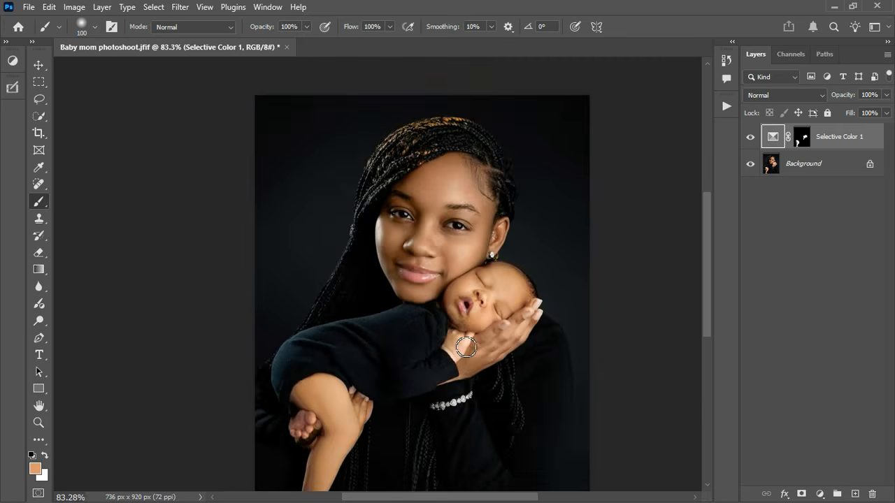
{"action": "scroll", "coordinate": [346, 408], "scroll_direction": "up", "scroll_amount": 4}
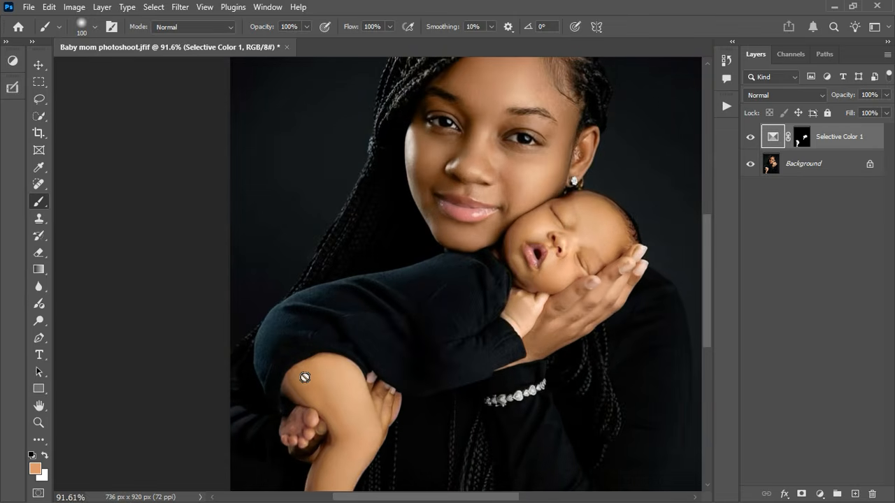
{"action": "key", "text": "bracketleft"}
{"action": "key", "text": "bracketleft"}
{"action": "key", "text": "bracketleft"}
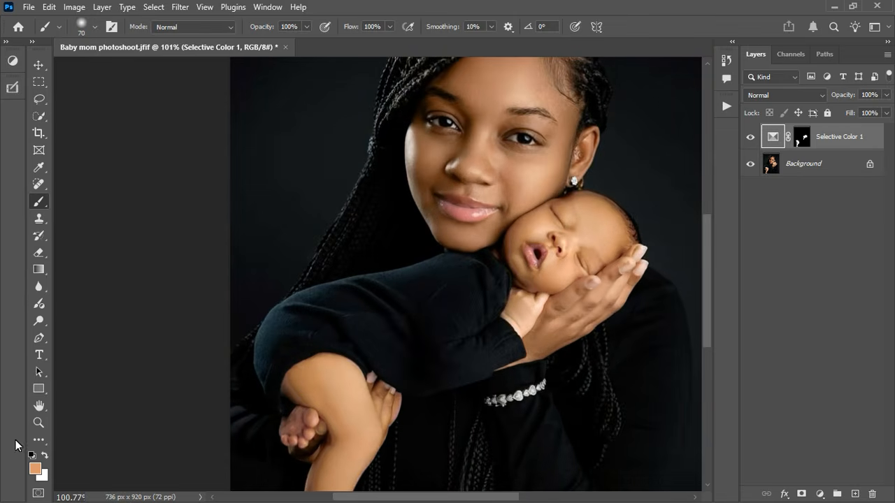
{"action": "left_click", "coordinate": [32, 456]}
{"action": "left_click", "coordinate": [44, 455]}
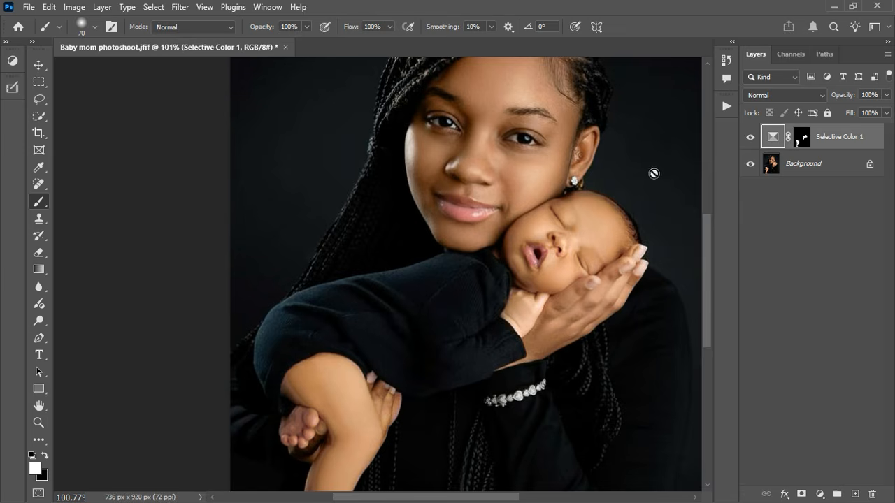
{"action": "left_click", "coordinate": [804, 142]}
{"action": "key", "text": "bracketleft"}
{"action": "key", "text": "bracketleft"}
{"action": "key", "text": "bracketleft"}
{"action": "key", "text": "bracketleft"}
{"action": "key", "text": "bracketleft"}
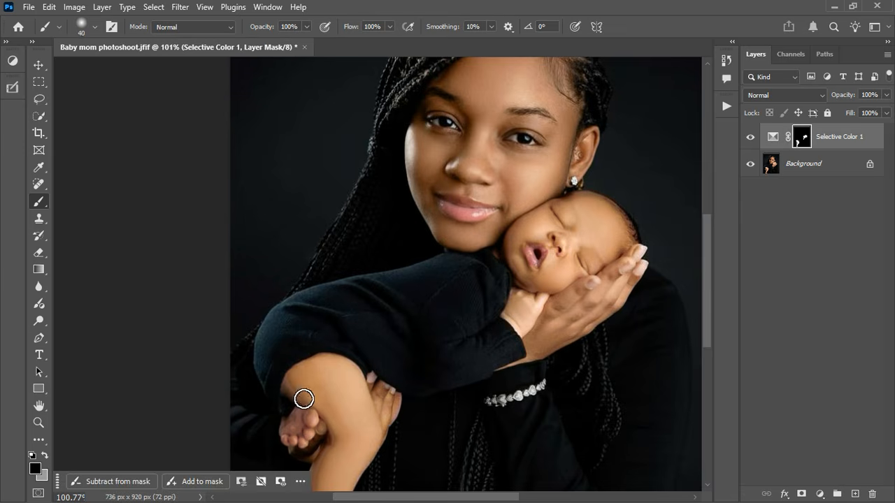
{"action": "mouse_move", "coordinate": [303, 397]}
{"action": "left_mouse_down"}
{"action": "mouse_move", "coordinate": [314, 409]}
{"action": "mouse_move", "coordinate": [309, 394]}
{"action": "left_mouse_up"}
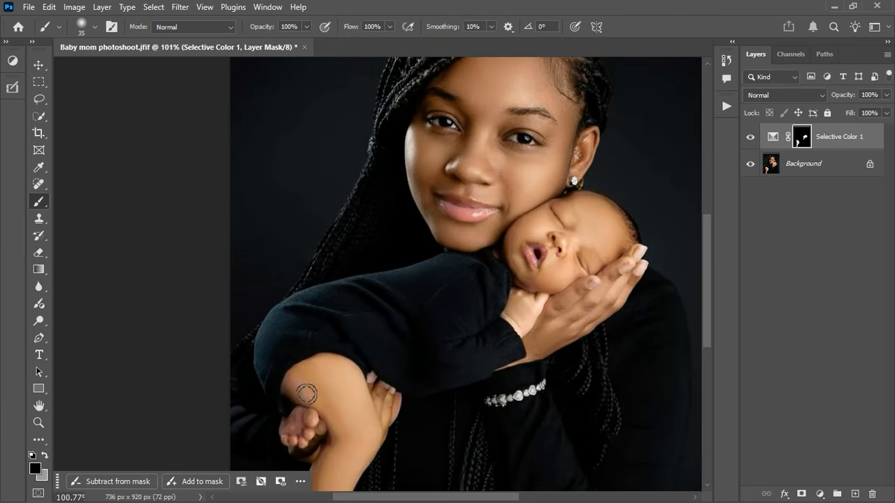
{"action": "left_click", "coordinate": [31, 455]}
{"action": "mouse_move", "coordinate": [307, 396]}
{"action": "left_mouse_down"}
{"action": "mouse_move", "coordinate": [300, 402]}
{"action": "mouse_move", "coordinate": [315, 415]}
{"action": "mouse_move", "coordinate": [301, 394]}
{"action": "mouse_move", "coordinate": [303, 443]}
{"action": "mouse_move", "coordinate": [318, 438]}
{"action": "mouse_move", "coordinate": [293, 433]}
{"action": "mouse_move", "coordinate": [310, 449]}
{"action": "mouse_move", "coordinate": [343, 446]}
{"action": "mouse_move", "coordinate": [328, 500]}
{"action": "mouse_move", "coordinate": [372, 438]}
{"action": "left_mouse_up"}
{"action": "left_click_drag", "start_coordinate": [371, 400], "coordinate": [375, 412]}
{"action": "mouse_move", "coordinate": [522, 327]}
{"action": "left_mouse_down"}
{"action": "mouse_move", "coordinate": [544, 313]}
{"action": "mouse_move", "coordinate": [525, 335]}
{"action": "mouse_move", "coordinate": [520, 328]}
{"action": "mouse_move", "coordinate": [544, 304]}
{"action": "mouse_move", "coordinate": [569, 316]}
{"action": "mouse_move", "coordinate": [546, 359]}
{"action": "left_mouse_up"}
{"action": "key", "text": "x"}
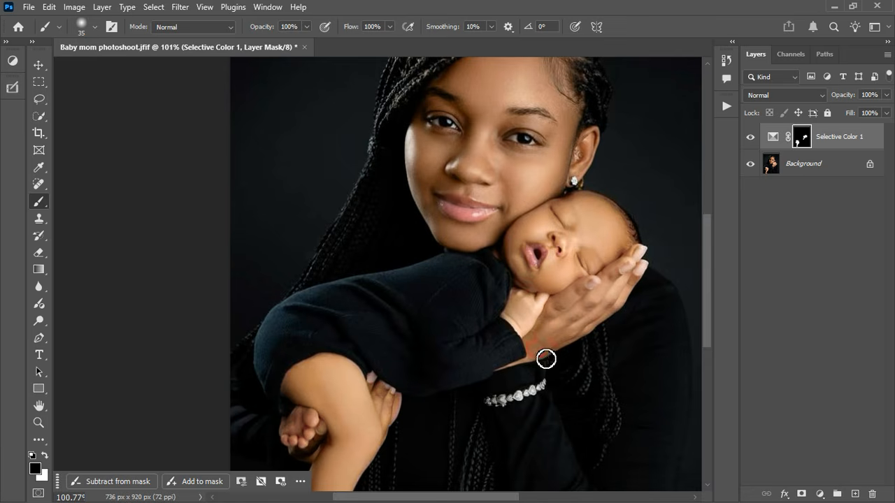
Step: Toggle Selective Color 1 on and off to compare, leaving it hidden
{"action": "scroll", "coordinate": [585, 268], "scroll_direction": "down", "scroll_amount": 5}
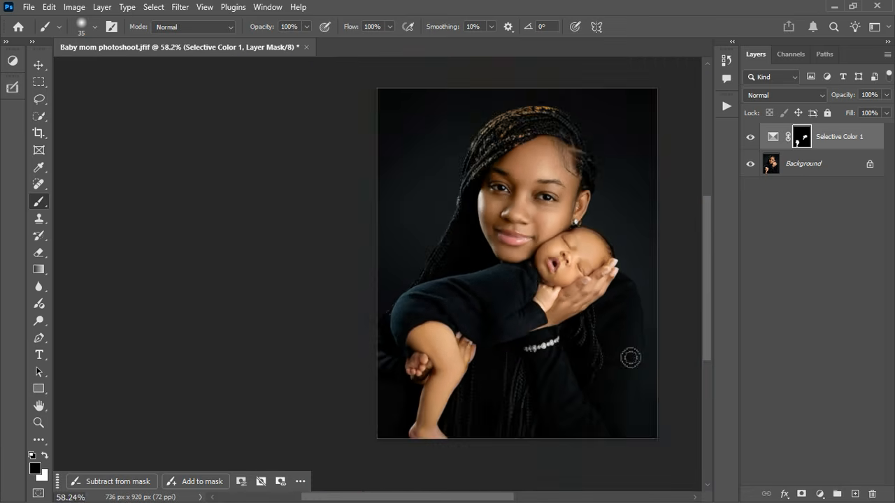
{"action": "scroll", "coordinate": [630, 358], "scroll_direction": "down", "scroll_amount": 1}
{"action": "left_click", "coordinate": [753, 138]}
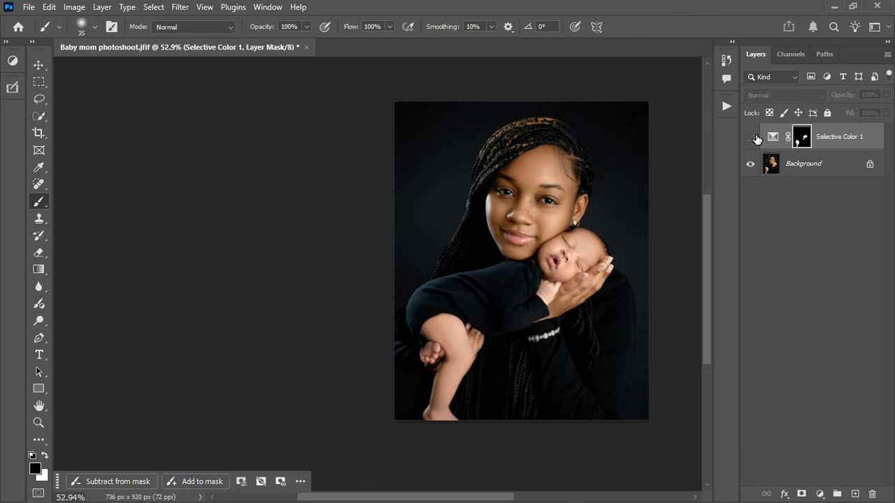
{"action": "scroll", "coordinate": [591, 261], "scroll_direction": "up", "scroll_amount": 4}
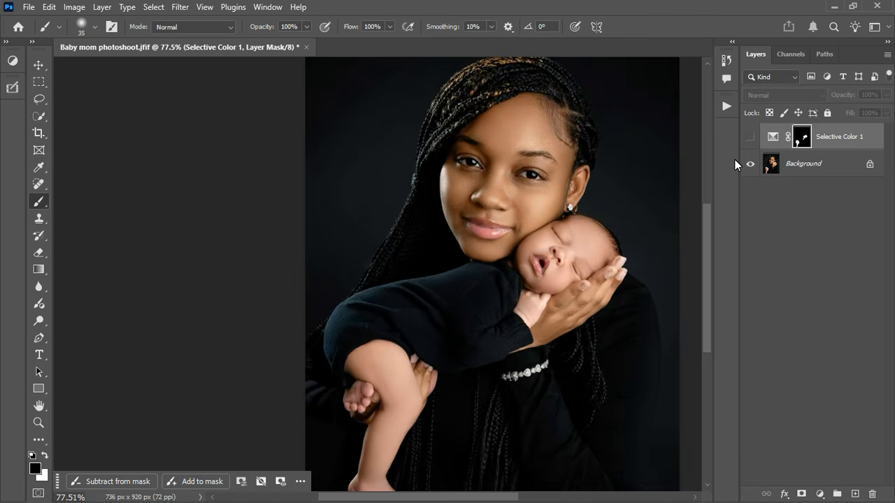
{"action": "left_click", "coordinate": [752, 138]}
{"action": "left_click", "coordinate": [753, 138]}
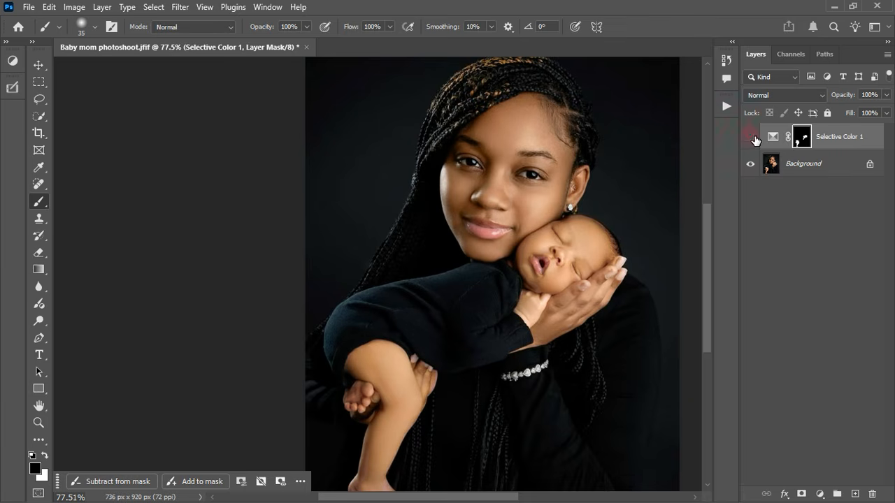
{"action": "left_click", "coordinate": [752, 138]}
{"action": "left_click", "coordinate": [751, 137]}
{"action": "left_click", "coordinate": [821, 494]}
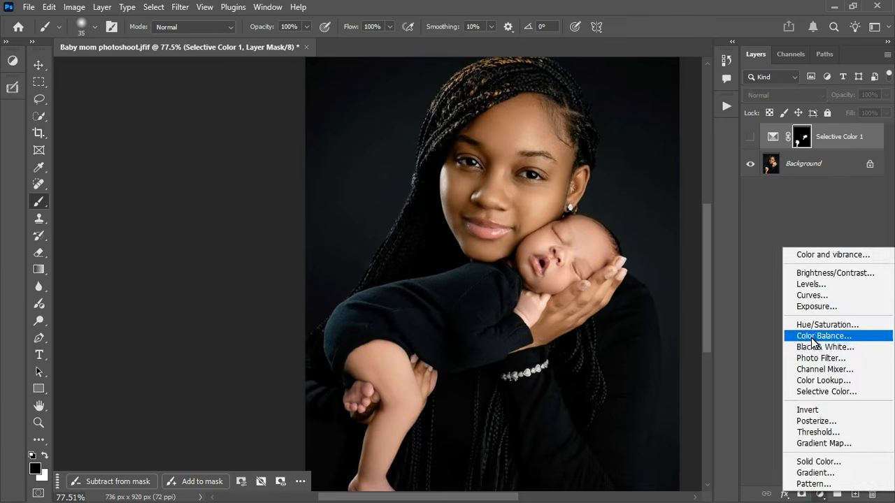
Step: Add Hue/Saturation 1 and replace its mask with a copy of the Selective Color 1 mask
{"action": "left_click", "coordinate": [814, 320]}
{"action": "left_click_drag", "start_coordinate": [650, 130], "coordinate": [243, 127]}
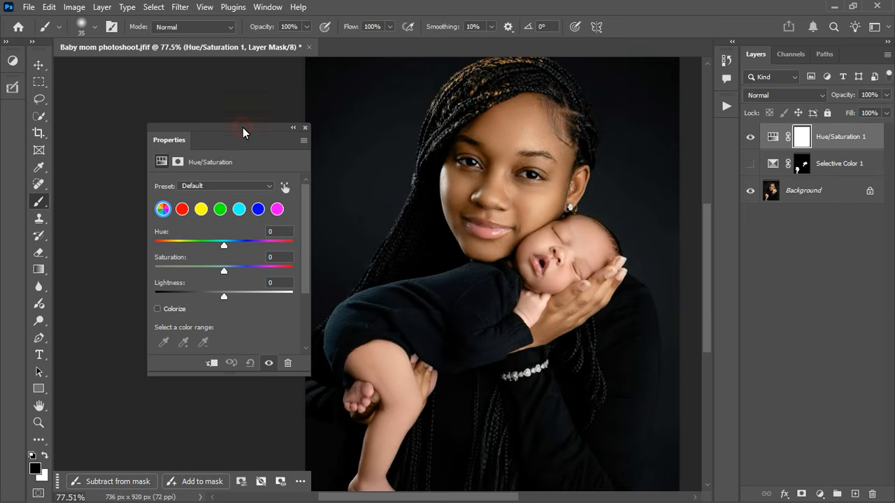
{"action": "left_click", "coordinate": [804, 165]}
{"action": "left_click_drag", "start_coordinate": [810, 170], "coordinate": [802, 138]}
{"action": "left_click", "coordinate": [385, 199]}
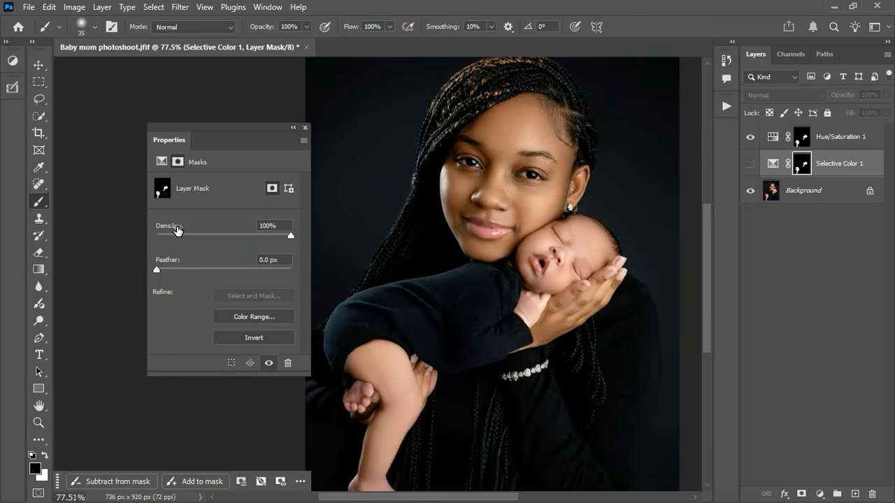
{"action": "left_click", "coordinate": [776, 140]}
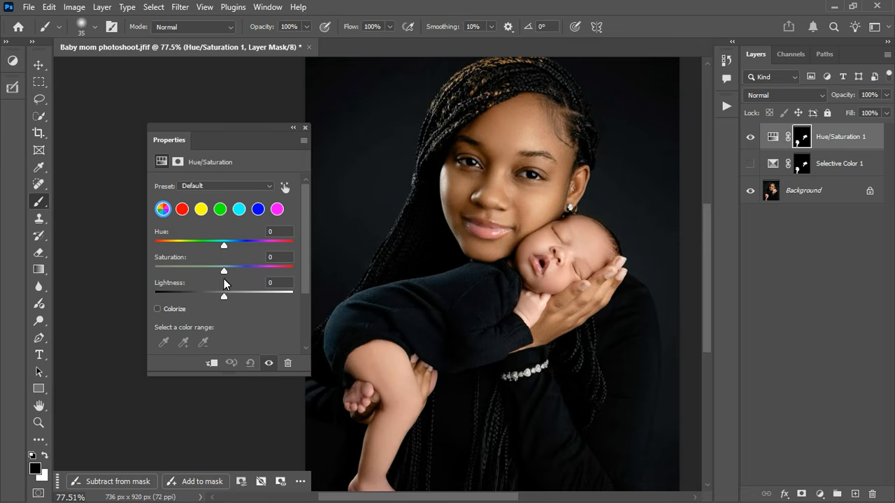
Step: Shift the Reds hue to about +10, tweaking their saturation and lightness
{"action": "left_click", "coordinate": [183, 210]}
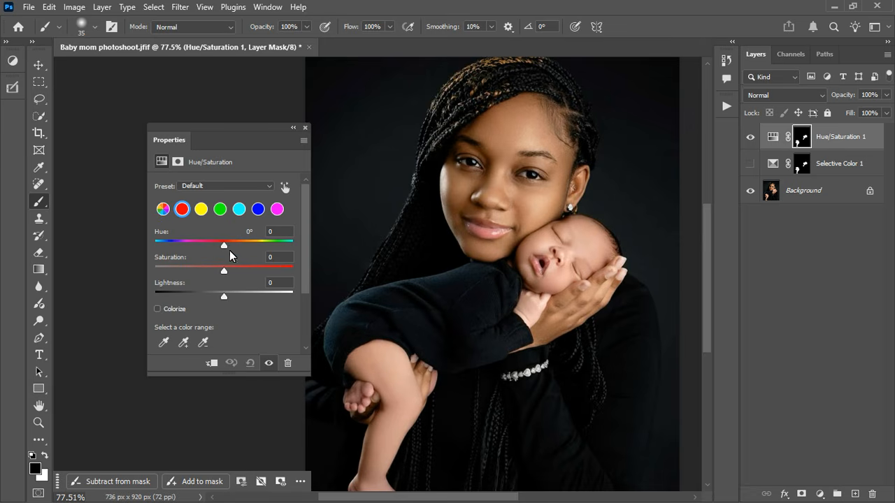
{"action": "mouse_move", "coordinate": [224, 246]}
{"action": "left_mouse_down"}
{"action": "mouse_move", "coordinate": [248, 254]}
{"action": "mouse_move", "coordinate": [180, 264]}
{"action": "mouse_move", "coordinate": [269, 259]}
{"action": "mouse_move", "coordinate": [237, 245]}
{"action": "left_mouse_up"}
{"action": "key", "text": "ctrl+z"}
{"action": "left_click_drag", "start_coordinate": [225, 245], "coordinate": [227, 246]}
{"action": "left_click_drag", "start_coordinate": [228, 246], "coordinate": [230, 247]}
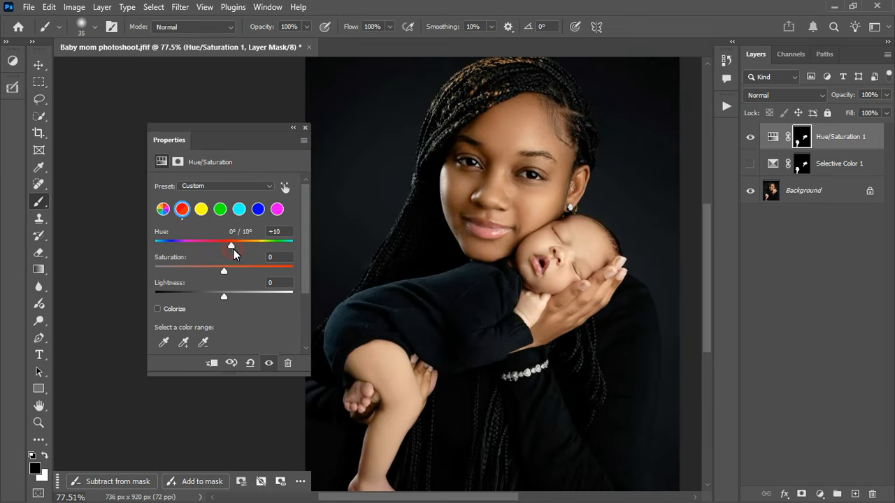
{"action": "left_click_drag", "start_coordinate": [232, 253], "coordinate": [237, 277]}
{"action": "left_click_drag", "start_coordinate": [233, 246], "coordinate": [232, 246]}
{"action": "left_click_drag", "start_coordinate": [233, 278], "coordinate": [242, 277]}
{"action": "left_click_drag", "start_coordinate": [235, 245], "coordinate": [235, 253]}
{"action": "left_click_drag", "start_coordinate": [241, 275], "coordinate": [239, 274]}
{"action": "mouse_move", "coordinate": [226, 298]}
{"action": "left_mouse_down"}
{"action": "mouse_move", "coordinate": [213, 290]}
{"action": "mouse_move", "coordinate": [226, 296]}
{"action": "left_mouse_up"}
Step: Set Yellows to Hue -9 and Saturation +23, then Master Saturation to +11
{"action": "left_click", "coordinate": [201, 212]}
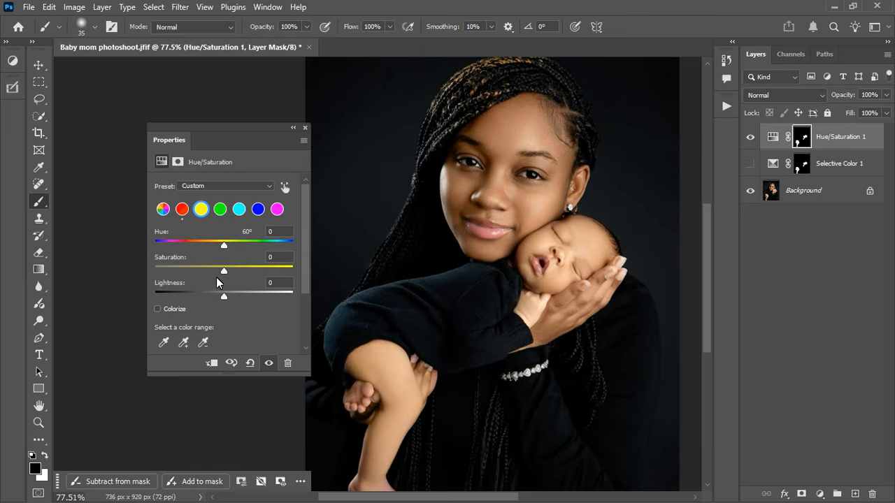
{"action": "left_click", "coordinate": [240, 272]}
{"action": "left_click_drag", "start_coordinate": [223, 248], "coordinate": [217, 246]}
{"action": "scroll", "coordinate": [535, 236], "scroll_direction": "down", "scroll_amount": 2}
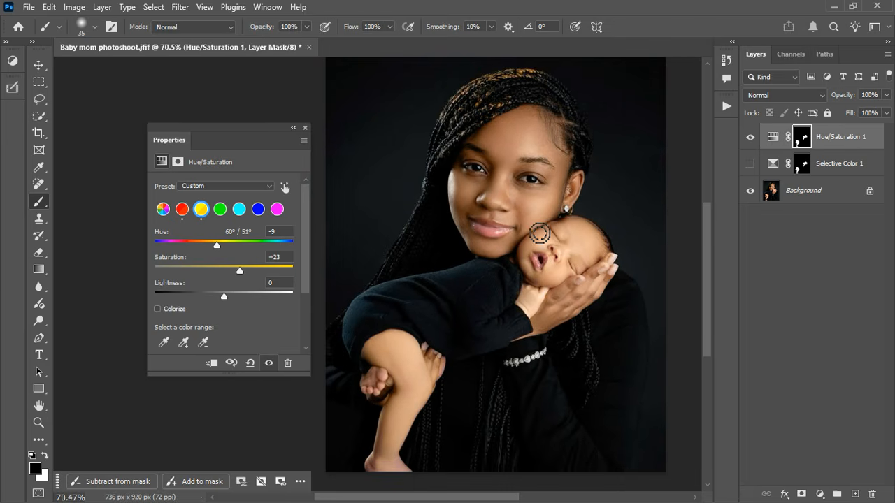
{"action": "scroll", "coordinate": [530, 315], "scroll_direction": "up", "scroll_amount": 2}
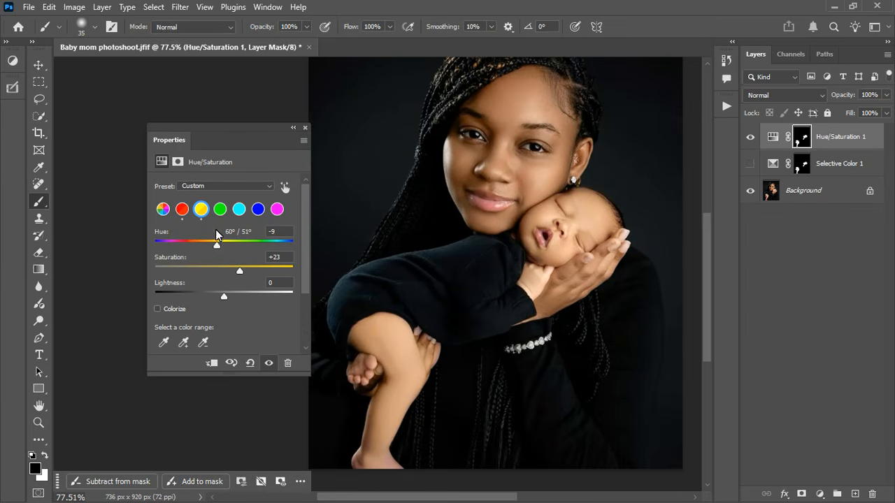
{"action": "left_click", "coordinate": [163, 209]}
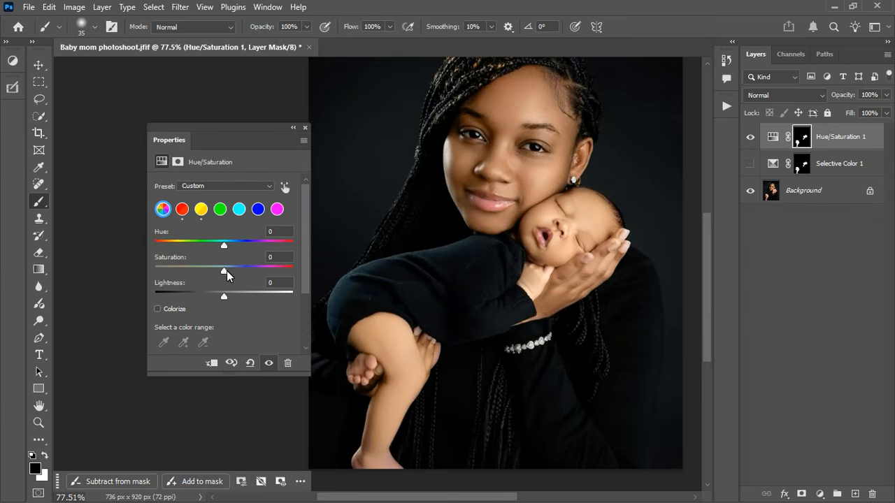
{"action": "left_click_drag", "start_coordinate": [223, 272], "coordinate": [225, 272]}
Step: Toggle Selective Color 1 and Hue/Saturation 1 to compare, ending with both hidden
{"action": "left_click", "coordinate": [305, 127]}
{"action": "left_click", "coordinate": [750, 137]}
{"action": "left_click", "coordinate": [755, 166]}
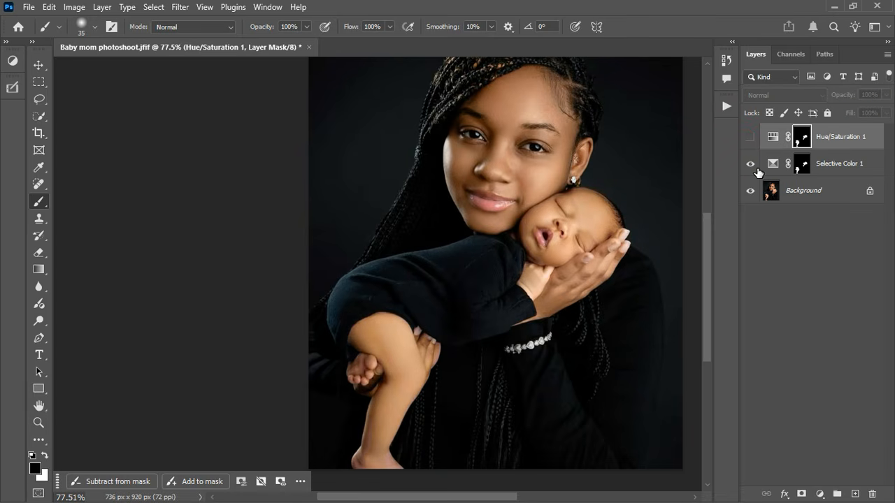
{"action": "left_click", "coordinate": [753, 165]}
{"action": "left_click", "coordinate": [753, 138]}
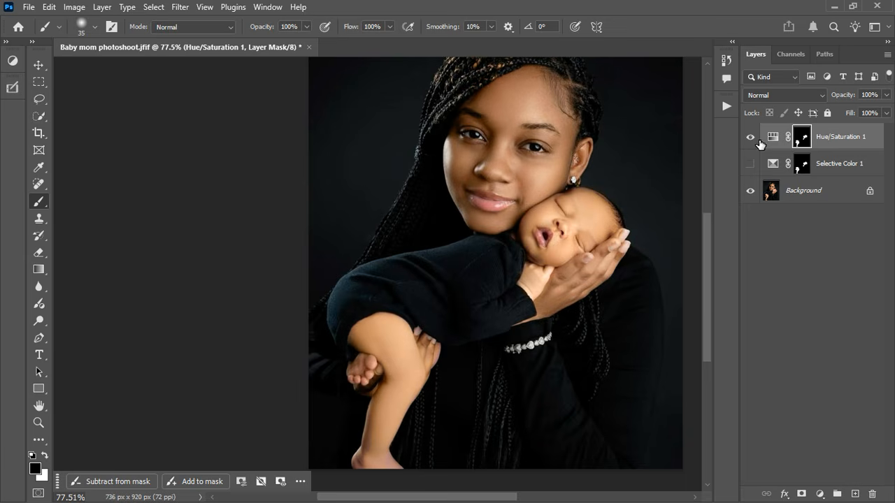
{"action": "left_click", "coordinate": [751, 163]}
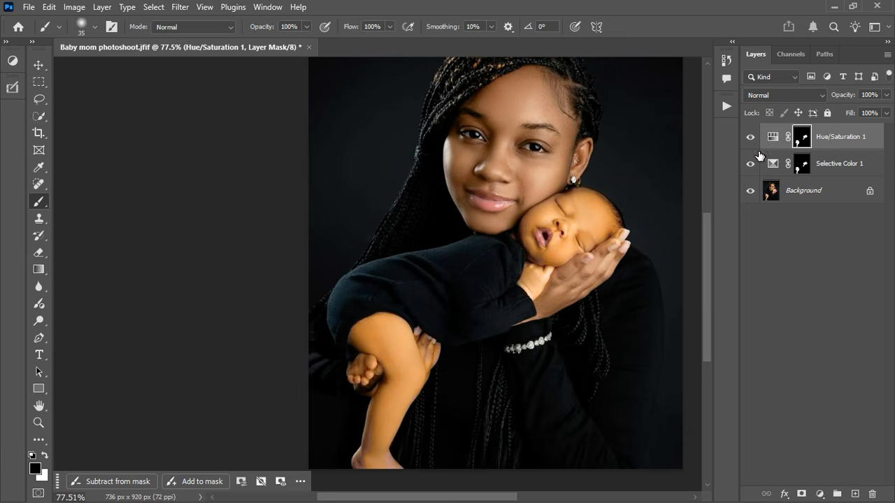
{"action": "left_click", "coordinate": [753, 138]}
{"action": "left_click", "coordinate": [753, 138]}
{"action": "left_click", "coordinate": [751, 165]}
{"action": "left_click", "coordinate": [751, 138]}
{"action": "scroll", "coordinate": [512, 221], "scroll_direction": "down", "scroll_amount": 2}
{"action": "scroll", "coordinate": [511, 221], "scroll_direction": "down", "scroll_amount": 1}
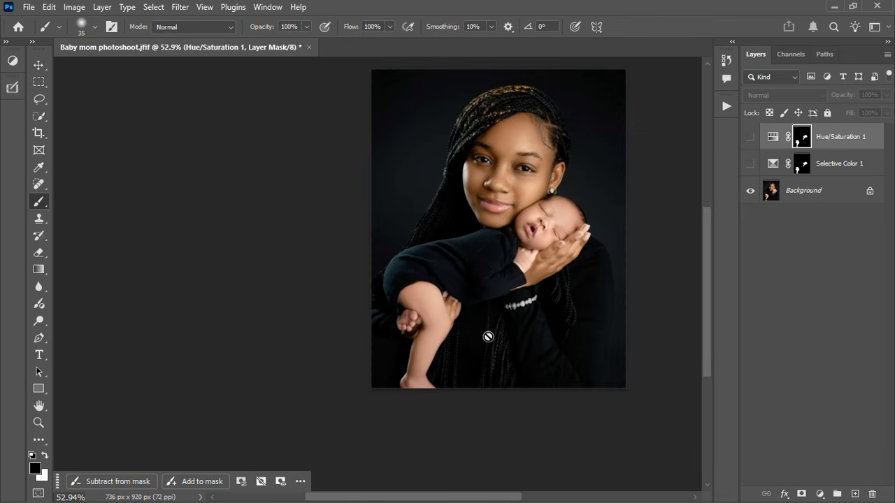
{"action": "left_click", "coordinate": [821, 494]}
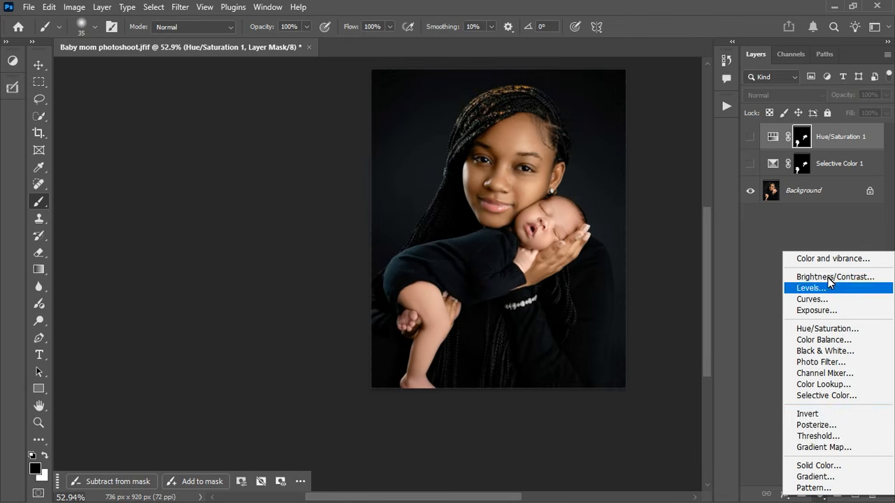
Step: Add a white Solid Color fill layer and hide it
{"action": "left_click", "coordinate": [828, 467]}
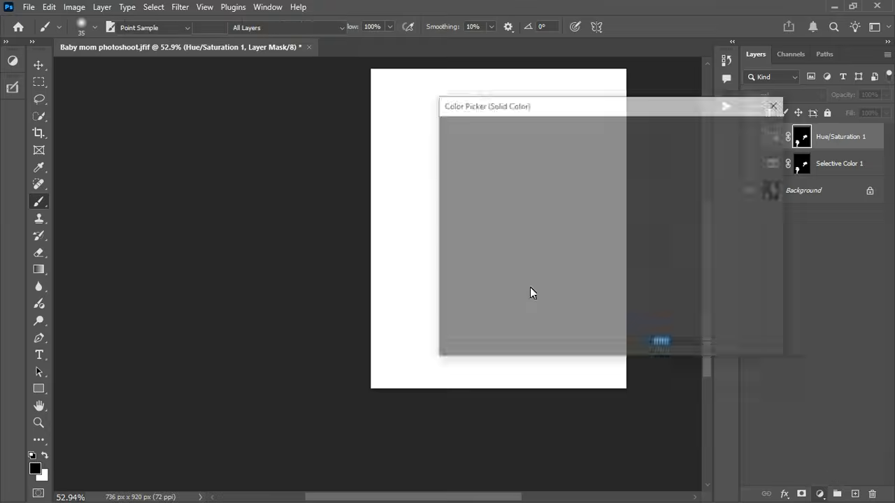
{"action": "left_click_drag", "start_coordinate": [626, 112], "coordinate": [317, 129]}
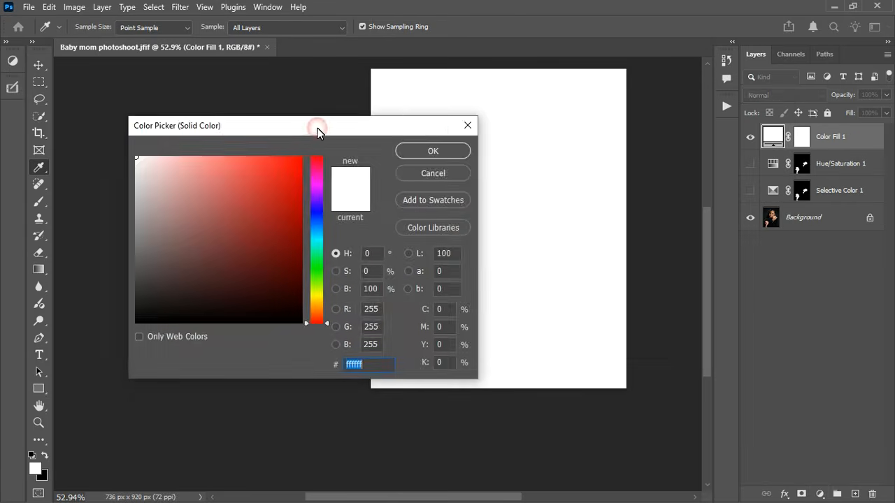
{"action": "left_click", "coordinate": [419, 148]}
{"action": "key", "text": "b"}
{"action": "left_click", "coordinate": [752, 138]}
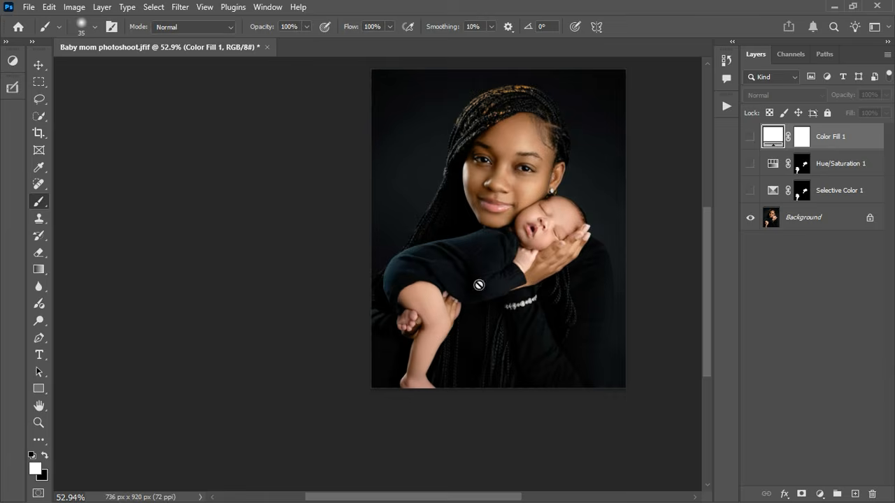
{"action": "scroll", "coordinate": [550, 136], "scroll_direction": "up", "scroll_amount": 2}
{"action": "scroll", "coordinate": [550, 136], "scroll_direction": "up", "scroll_amount": 2}
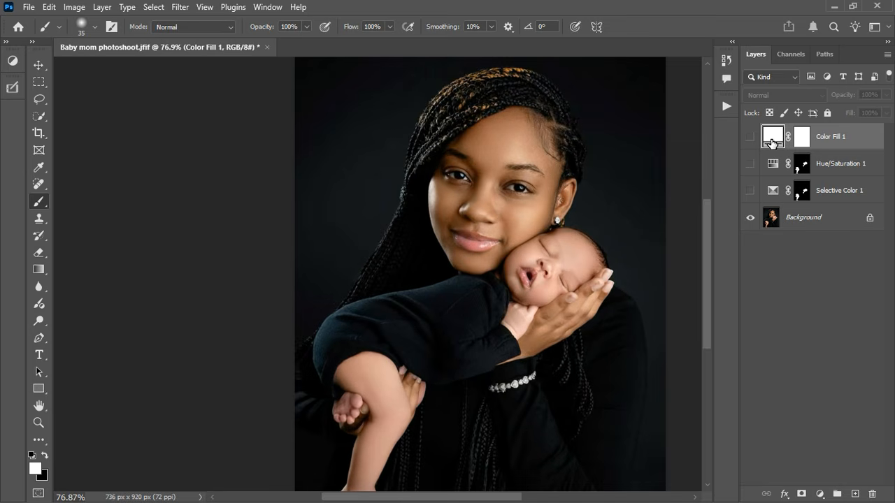
Step: Set the fill to the mother's forehead tone (ba8261) and copy the baby-skin mask onto it
{"action": "double_click", "coordinate": [773, 137]}
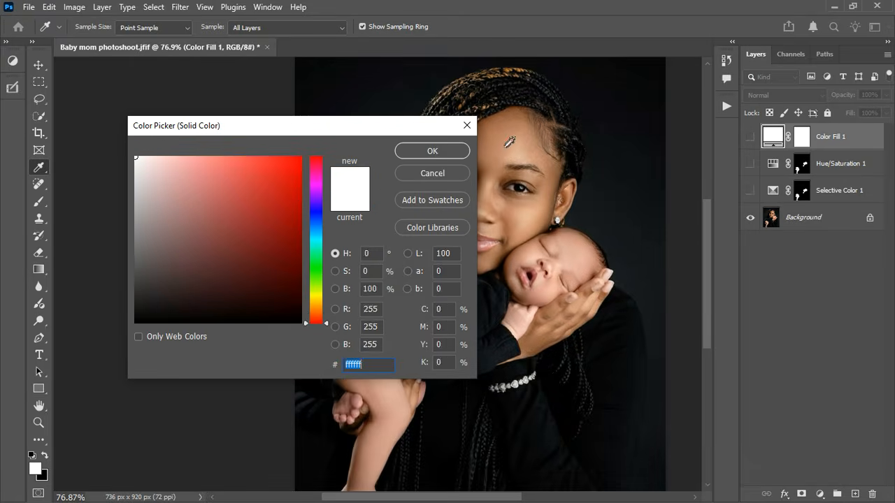
{"action": "left_click", "coordinate": [510, 140]}
{"action": "left_click", "coordinate": [433, 151]}
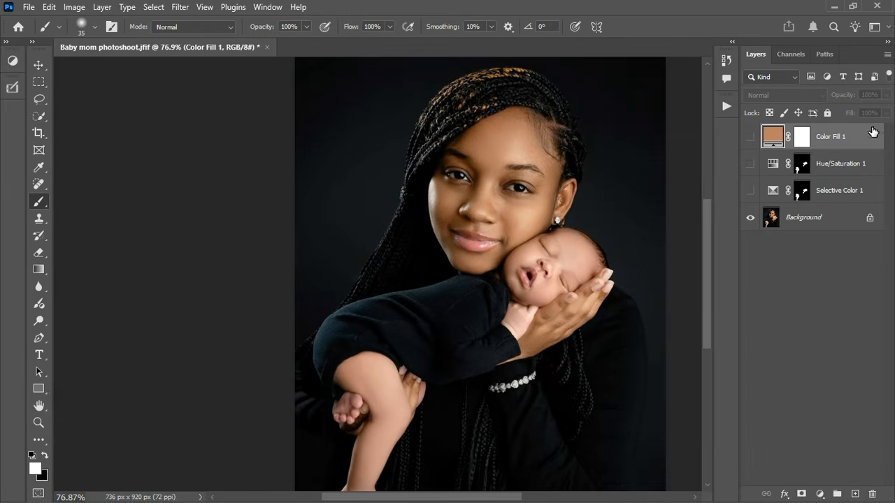
{"action": "left_click", "coordinate": [803, 166]}
{"action": "left_click_drag", "start_coordinate": [804, 170], "coordinate": [802, 137]}
Step: Replace Color Fill 1's mask with the baby-skin mask, show the tan fill, and blend it in Color mode
{"action": "left_click", "coordinate": [386, 199]}
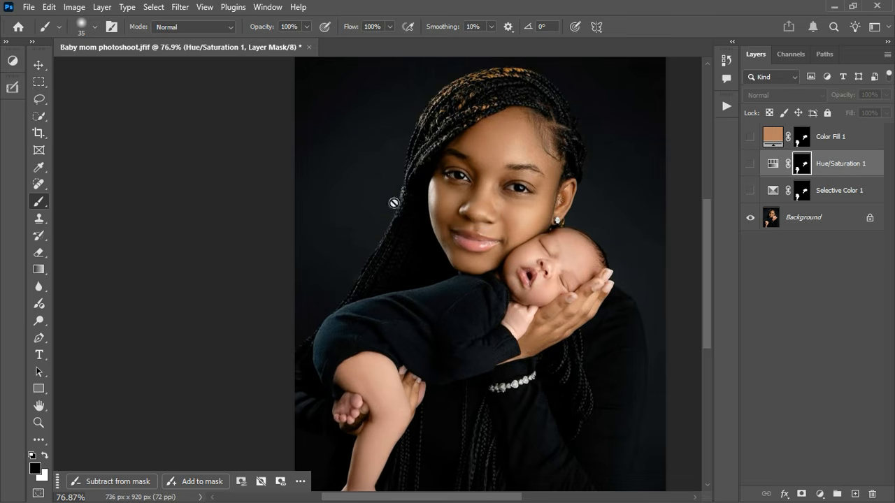
{"action": "left_click", "coordinate": [750, 138]}
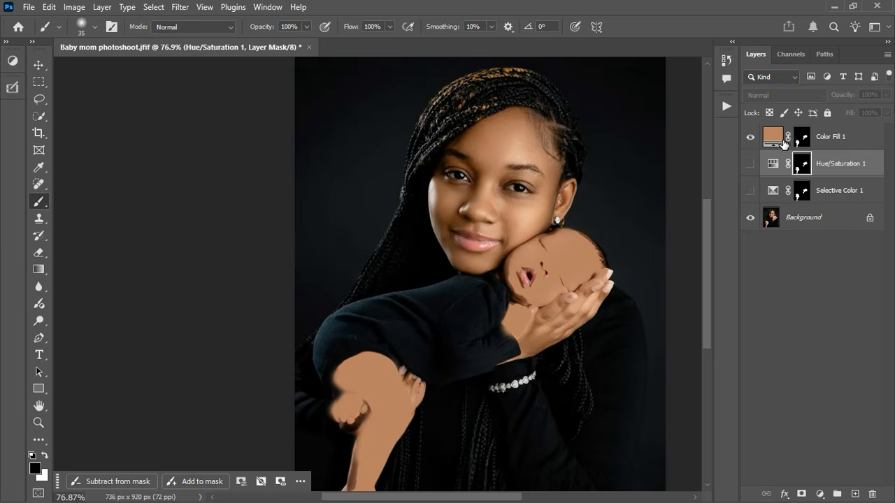
{"action": "left_click", "coordinate": [836, 138]}
{"action": "left_click", "coordinate": [787, 95]}
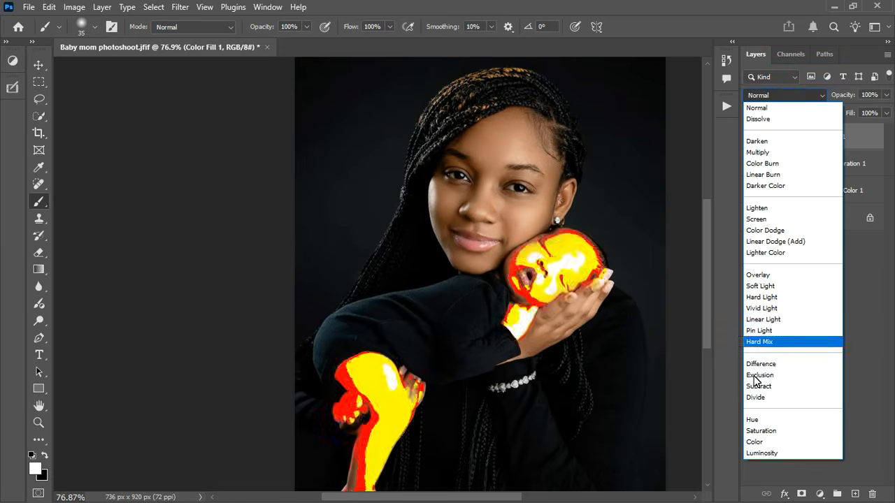
{"action": "left_click", "coordinate": [762, 443]}
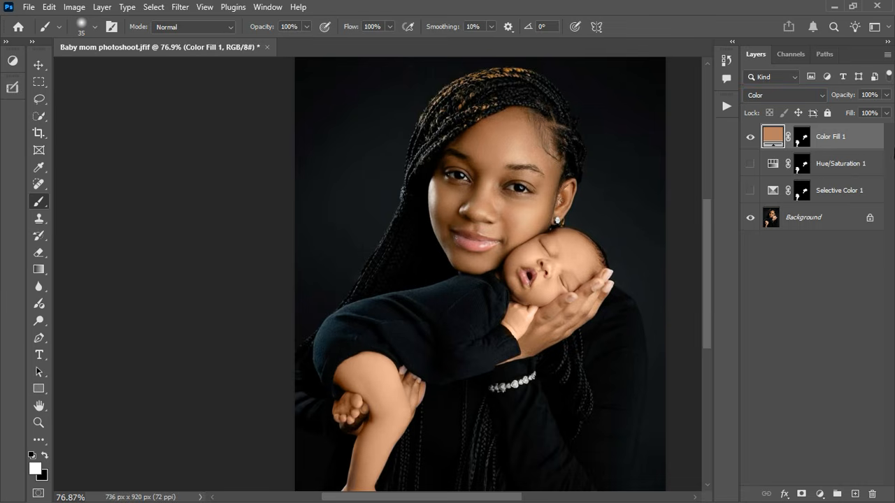
{"action": "double_click", "coordinate": [773, 137]}
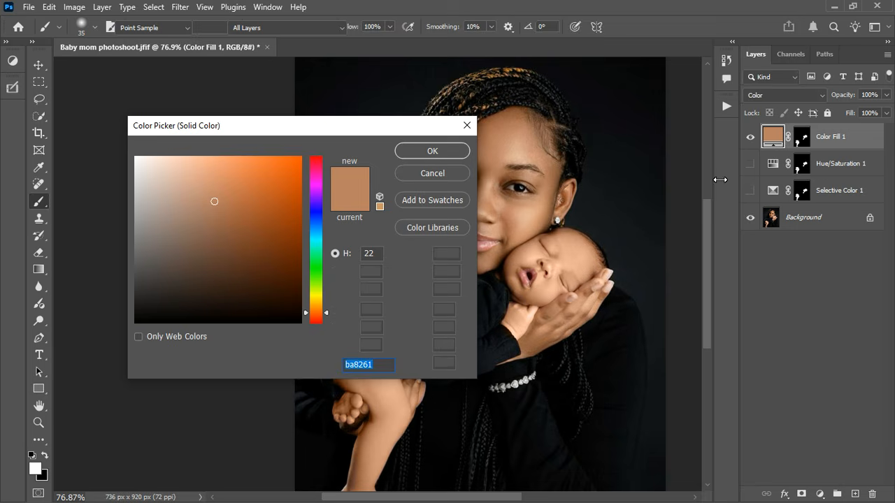
Step: Resample the fill colour from the mother's forehead and boost its saturation to the deeper brown a66641
{"action": "left_click_drag", "start_coordinate": [390, 136], "coordinate": [309, 156]}
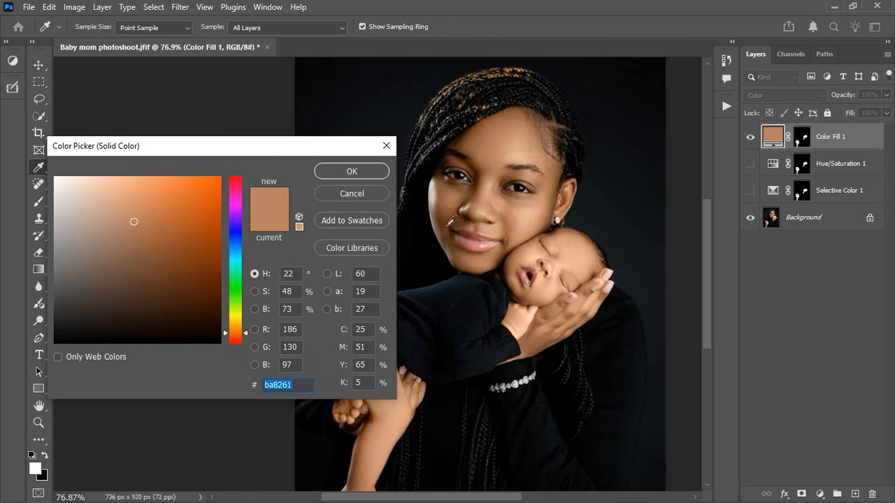
{"action": "left_click", "coordinate": [451, 221]}
{"action": "left_click_drag", "start_coordinate": [459, 209], "coordinate": [467, 184]}
{"action": "left_click_drag", "start_coordinate": [475, 153], "coordinate": [492, 138]}
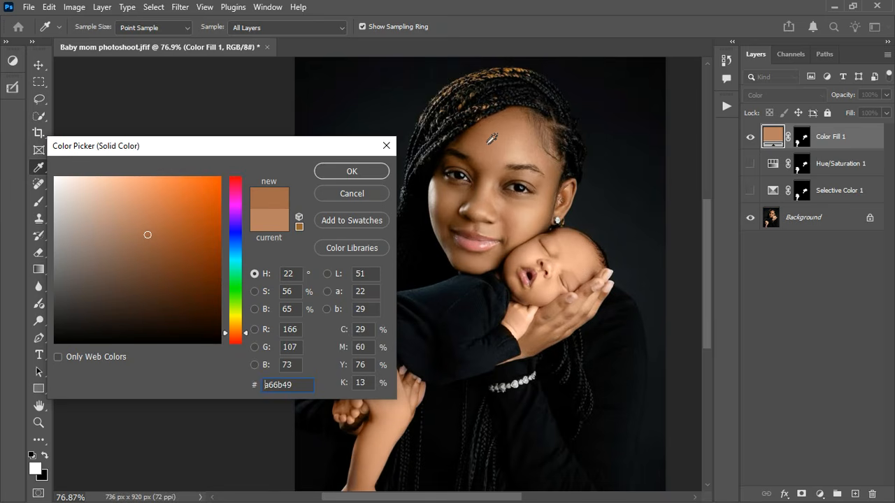
{"action": "left_click", "coordinate": [255, 292]}
{"action": "mouse_move", "coordinate": [245, 250]}
{"action": "left_mouse_down"}
{"action": "mouse_move", "coordinate": [245, 232]}
{"action": "mouse_move", "coordinate": [248, 242]}
{"action": "left_mouse_up"}
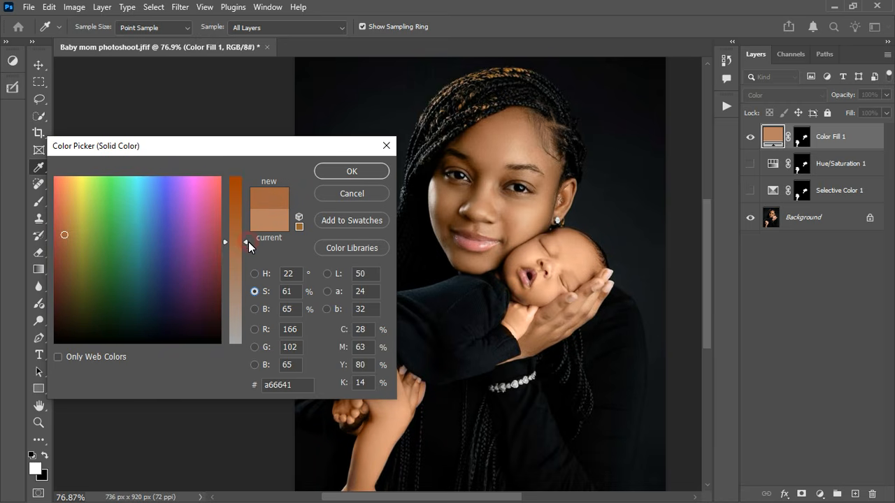
{"action": "left_click", "coordinate": [362, 172]}
{"action": "key", "text": "b"}
{"action": "scroll", "coordinate": [552, 203], "scroll_direction": "down", "scroll_amount": 2}
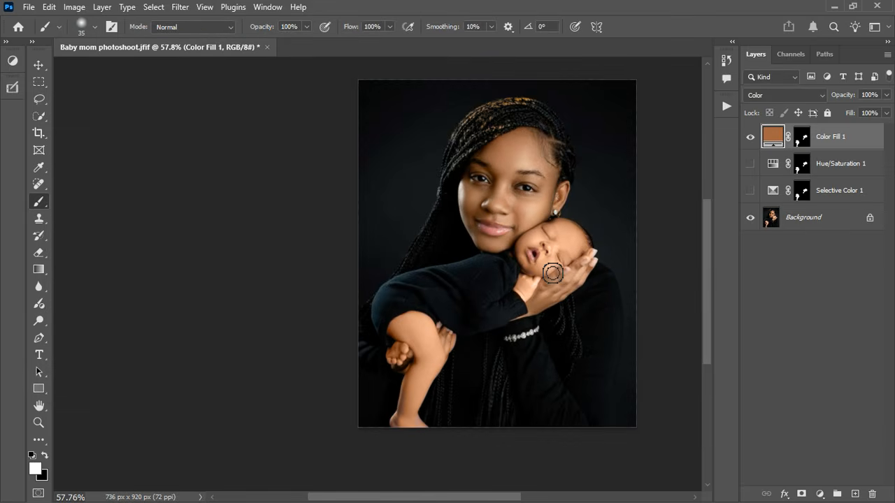
Step: Toggle Color Fill 1, Hue/Saturation 1 and Selective Color 1 on and off to compare the skin corrections
{"action": "scroll", "coordinate": [553, 273], "scroll_direction": "up", "scroll_amount": 2}
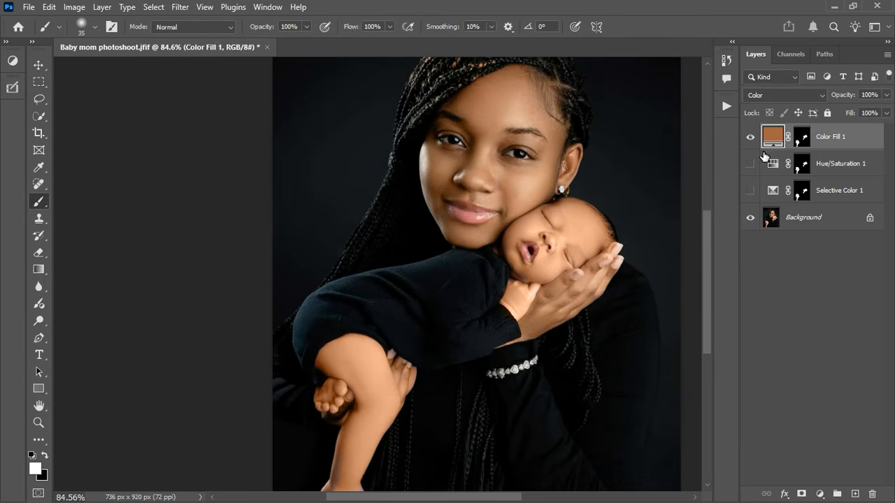
{"action": "left_click", "coordinate": [751, 137]}
{"action": "left_click", "coordinate": [750, 164]}
{"action": "left_click", "coordinate": [751, 165]}
{"action": "left_click", "coordinate": [751, 191]}
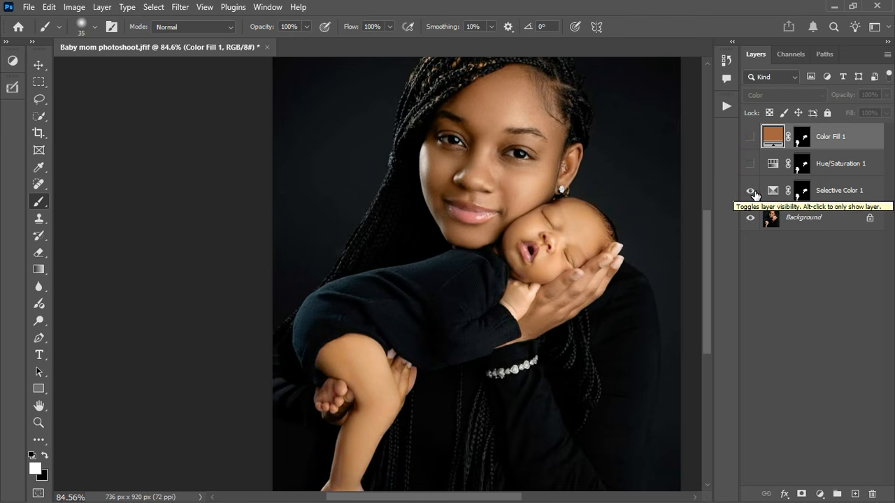
{"action": "left_click", "coordinate": [751, 191]}
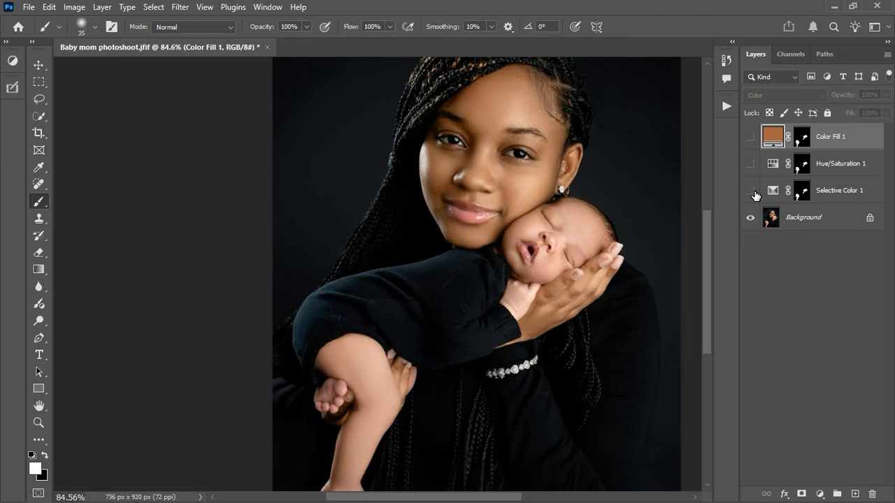
{"action": "left_click", "coordinate": [750, 191]}
{"action": "left_click", "coordinate": [751, 164]}
{"action": "left_click", "coordinate": [755, 138]}
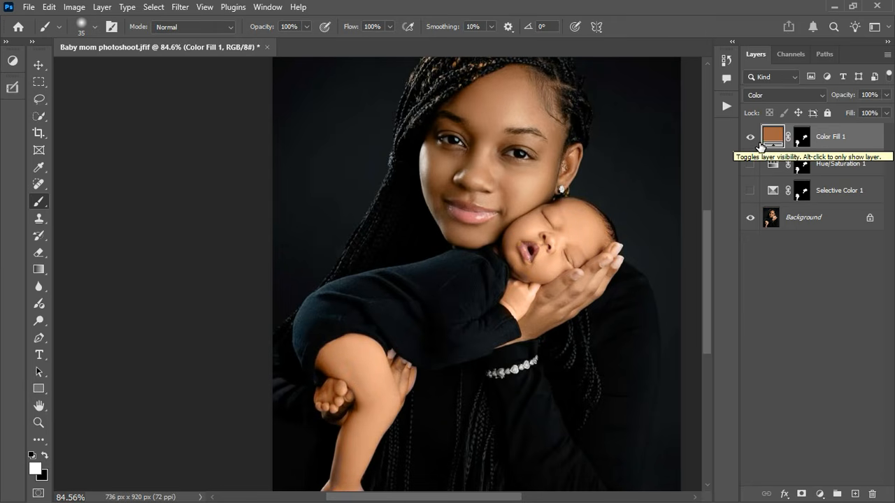
{"action": "left_click", "coordinate": [758, 142]}
Step: Leave only Selective Color 1 visible, with Hue/Saturation 1 and Color Fill 1 hidden
{"action": "scroll", "coordinate": [385, 248], "scroll_direction": "down", "scroll_amount": 2}
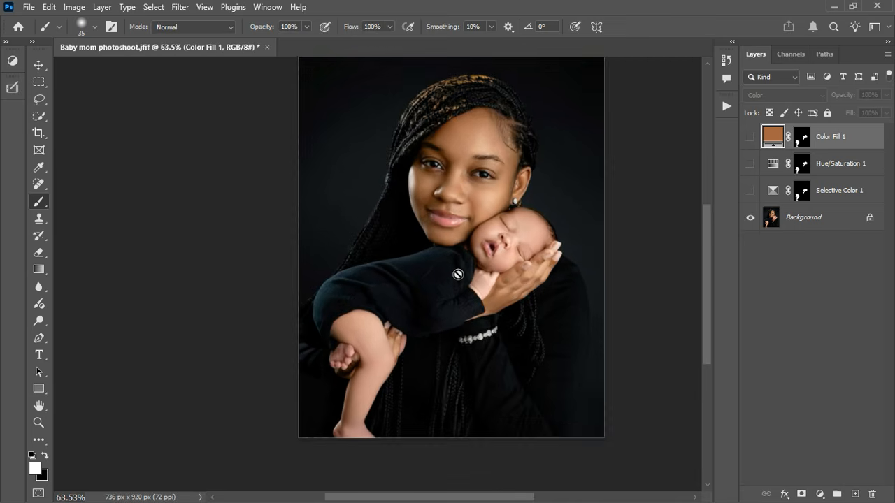
{"action": "scroll", "coordinate": [462, 278], "scroll_direction": "down", "scroll_amount": 2}
{"action": "scroll", "coordinate": [469, 110], "scroll_direction": "up", "scroll_amount": 1}
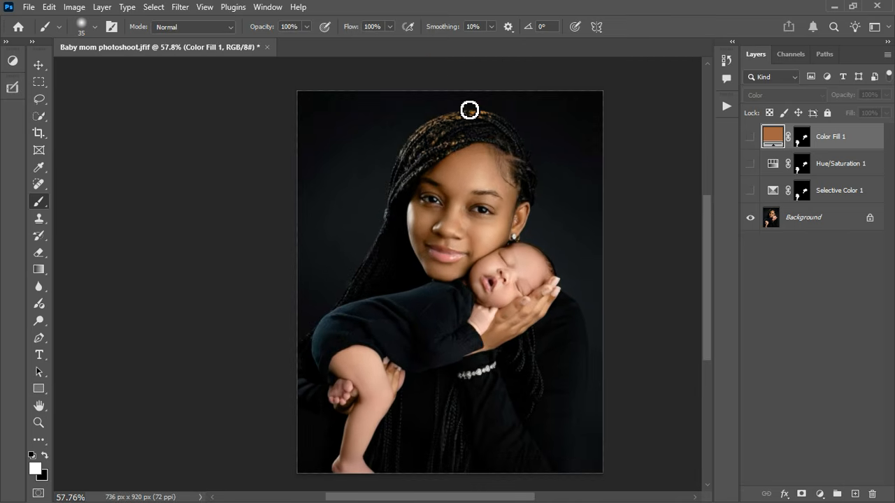
{"action": "scroll", "coordinate": [469, 110], "scroll_direction": "up", "scroll_amount": 1}
{"action": "scroll", "coordinate": [468, 111], "scroll_direction": "down", "scroll_amount": 2}
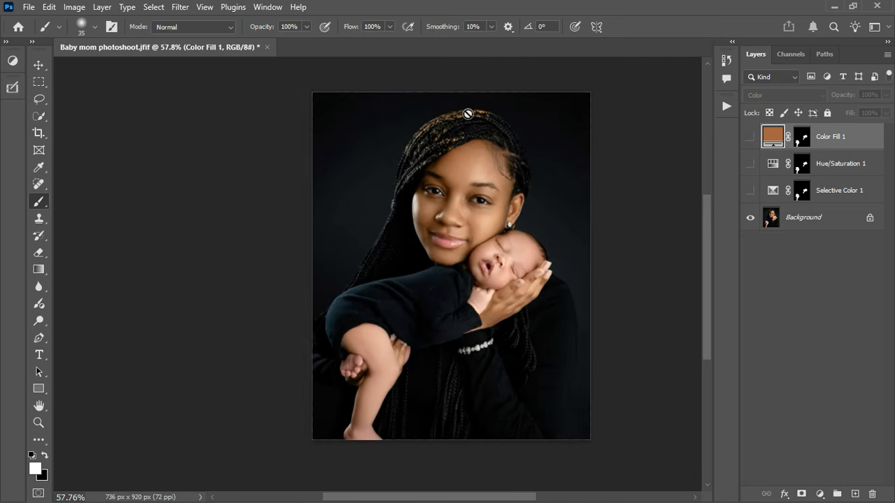
{"action": "scroll", "coordinate": [468, 114], "scroll_direction": "up", "scroll_amount": 1}
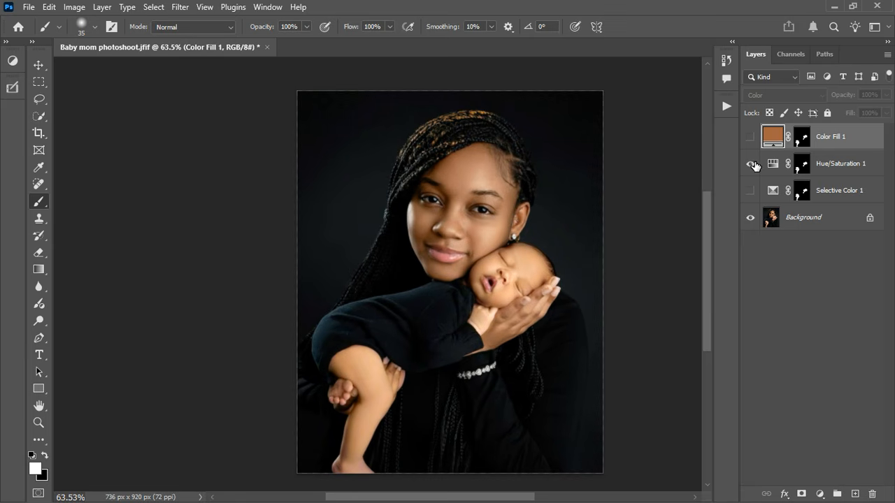
{"action": "left_click", "coordinate": [750, 190]}
{"action": "left_click", "coordinate": [754, 164]}
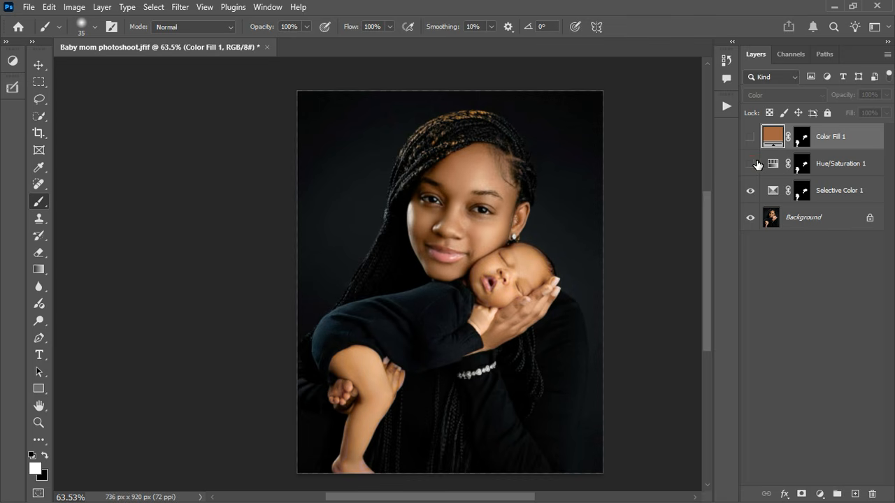